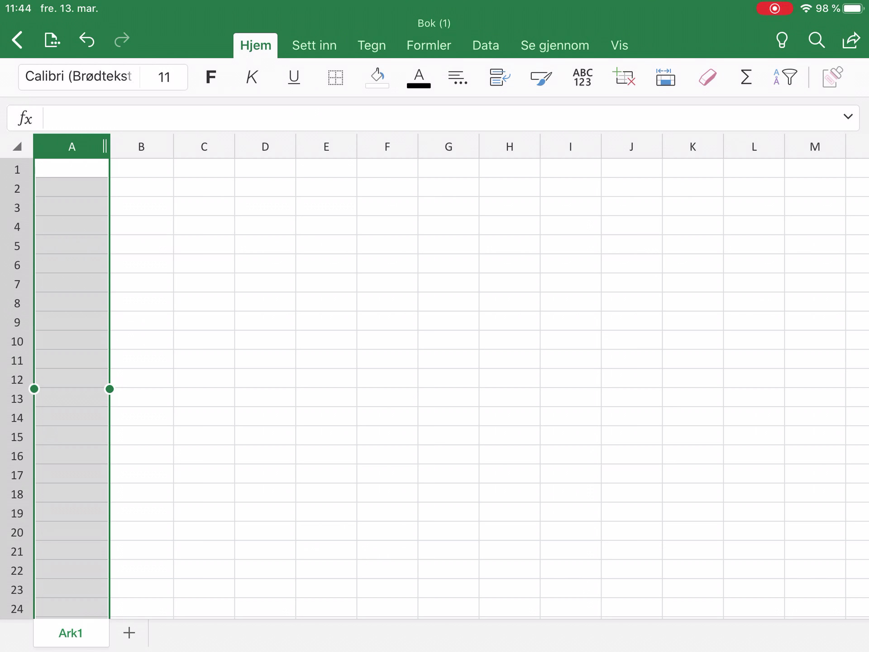
Enter the heading 'Laget du fortrekker' in cell A1.
left_click(72, 168)
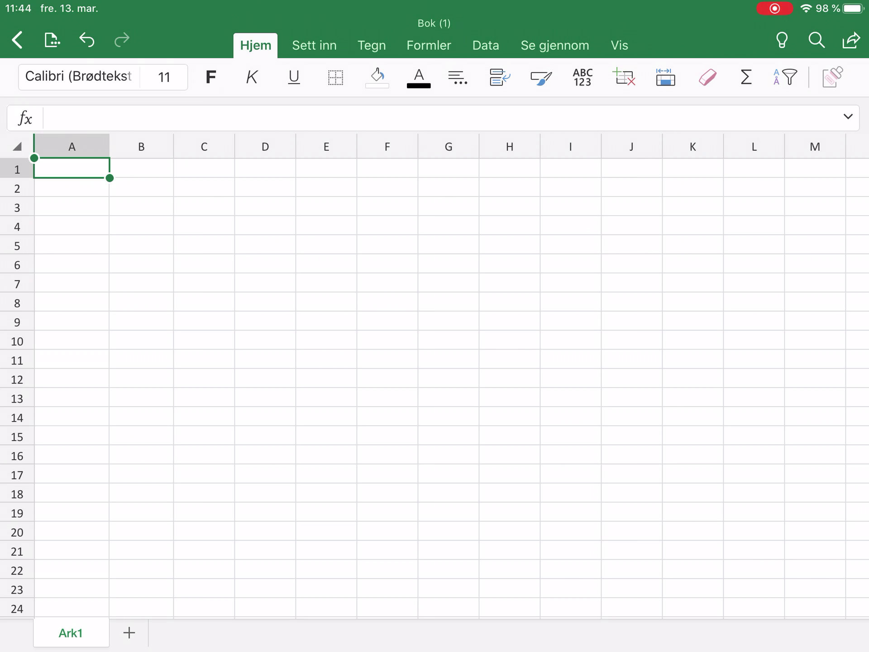
type("Laget")
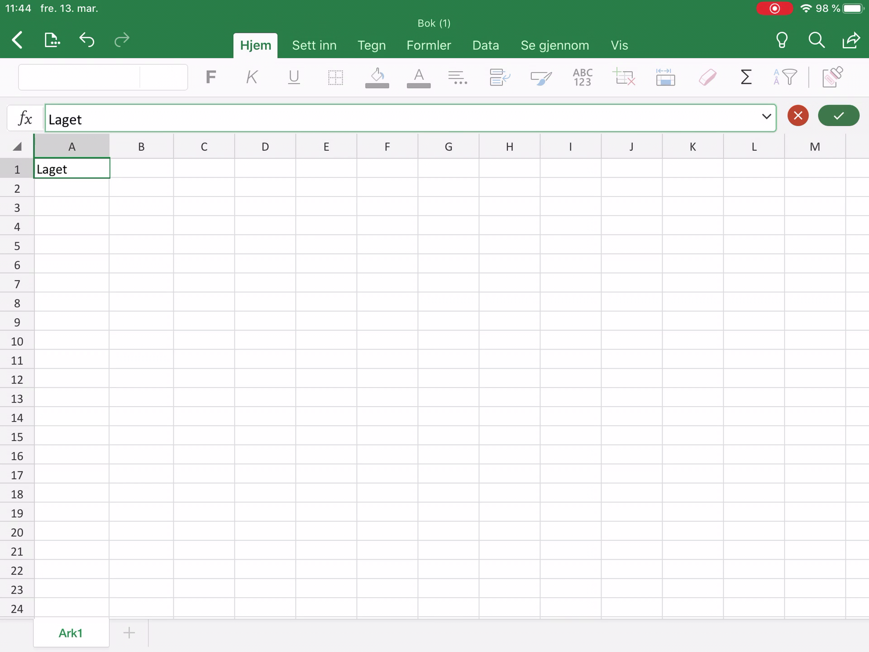
type(" du fortre")
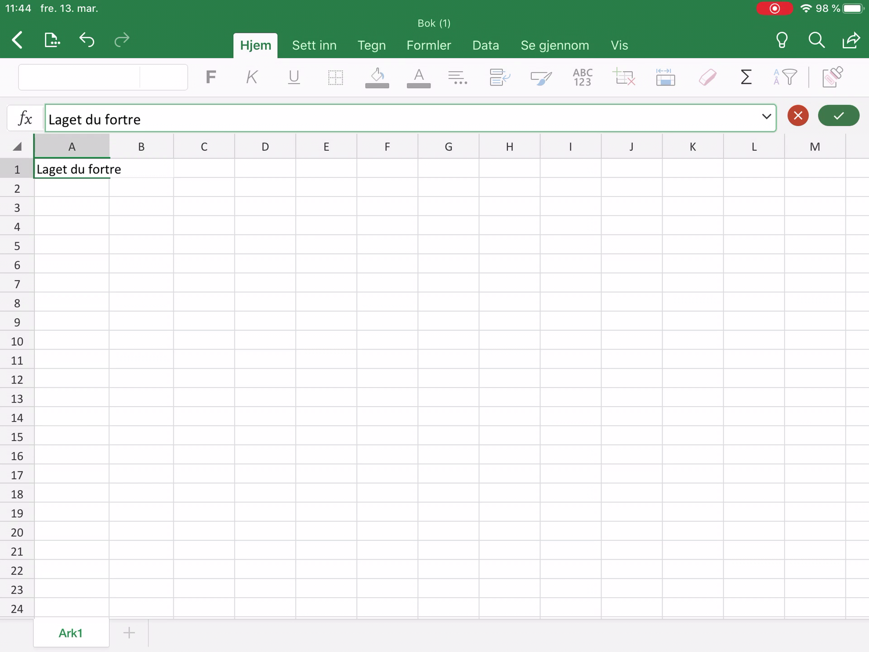
type("kker")
key("Tab")
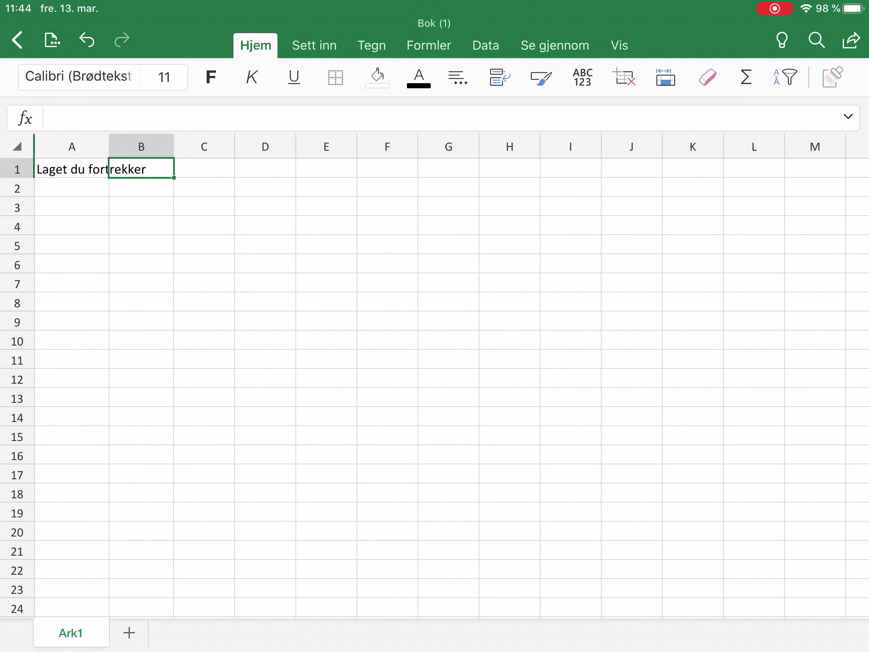
left_click(203, 378)
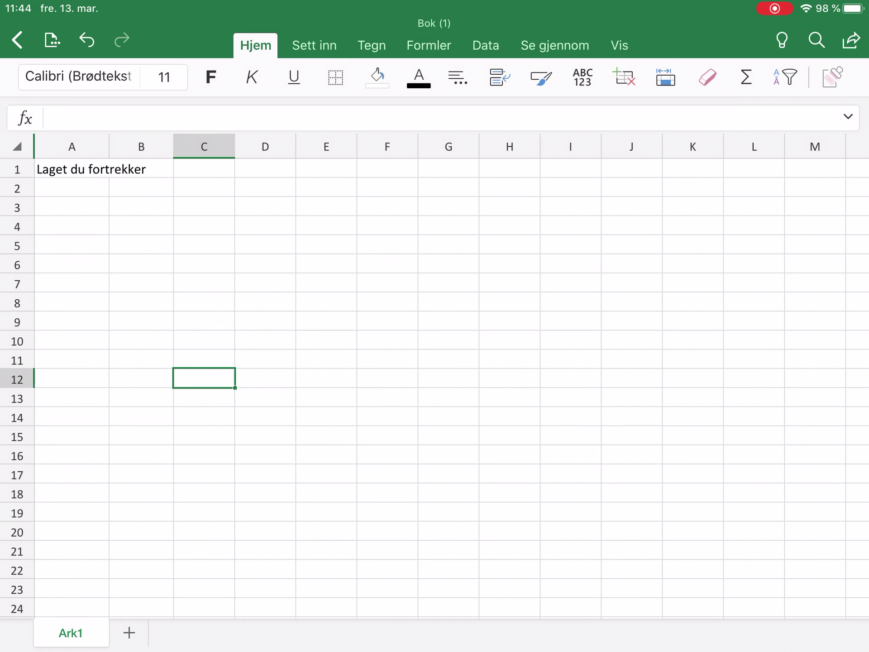
Widen column A to fit the heading and start the first team name in A2.
left_click(71, 146)
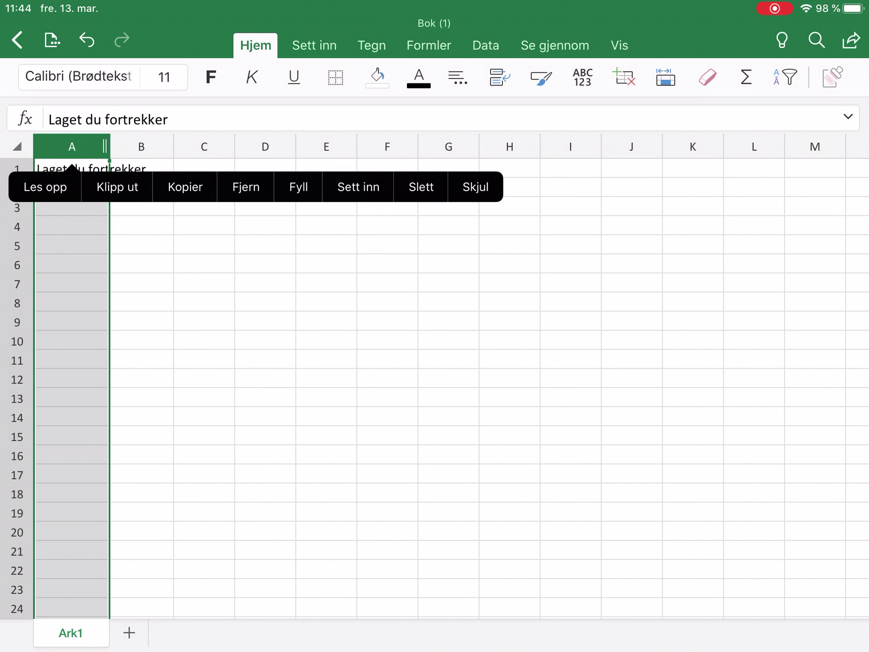
mouse_move(105, 146)
left_mouse_down()
mouse_move(170, 146)
mouse_move(157, 146)
left_mouse_up()
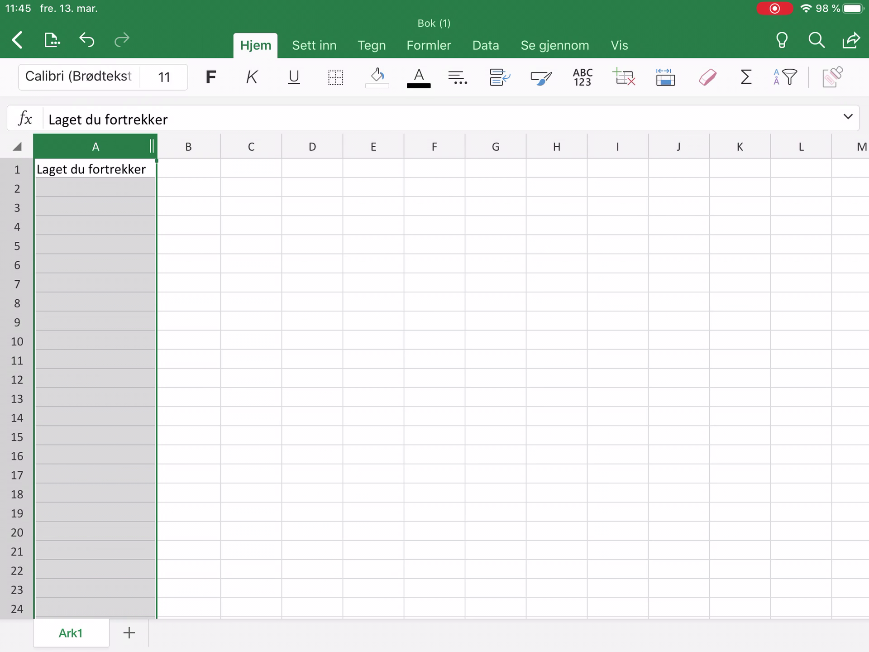
left_click(95, 187)
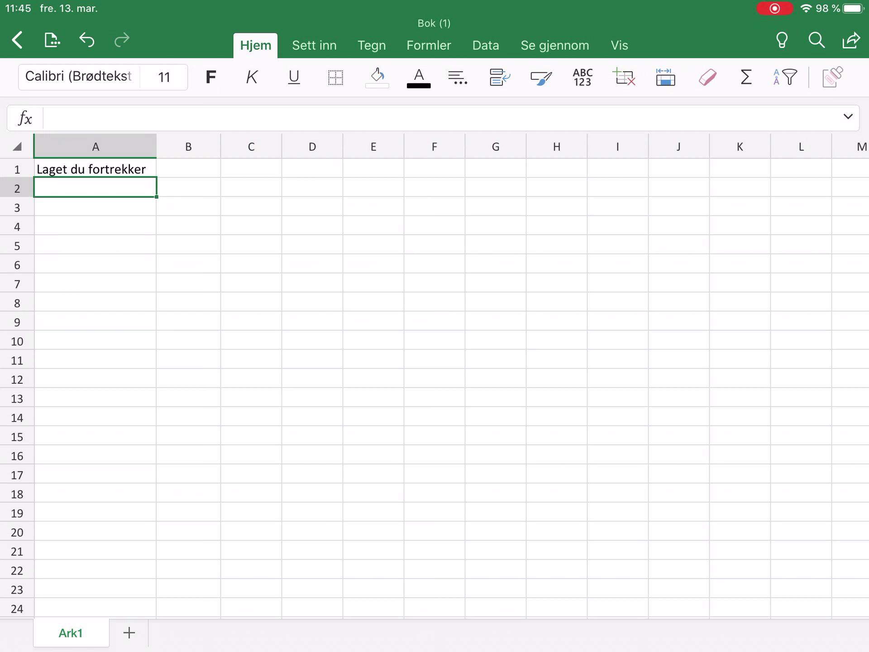
type("manc")
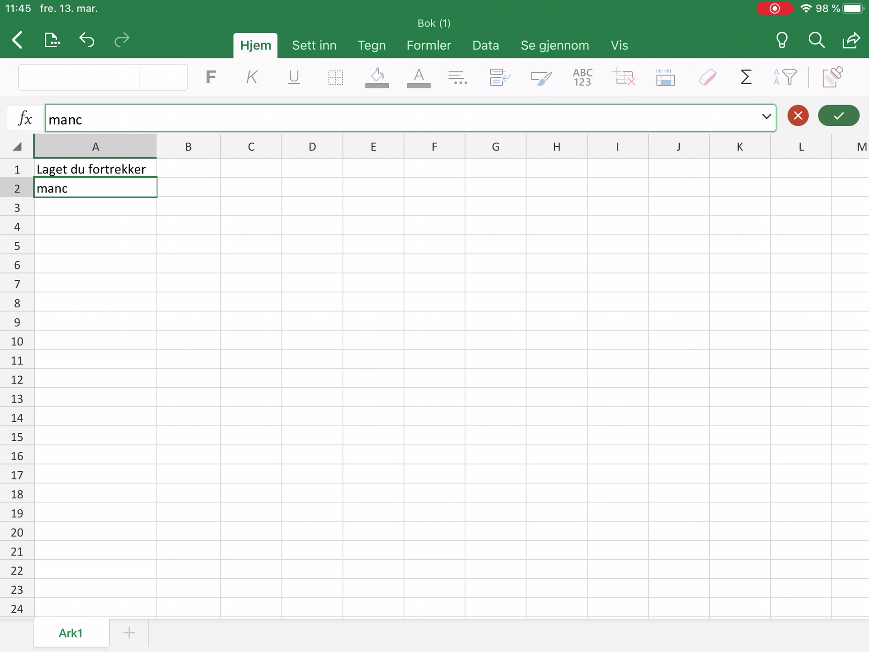
type("hester")
Enter Manchester united and Manchester City in A2 and A3.
key("Return")
left_click(95, 187)
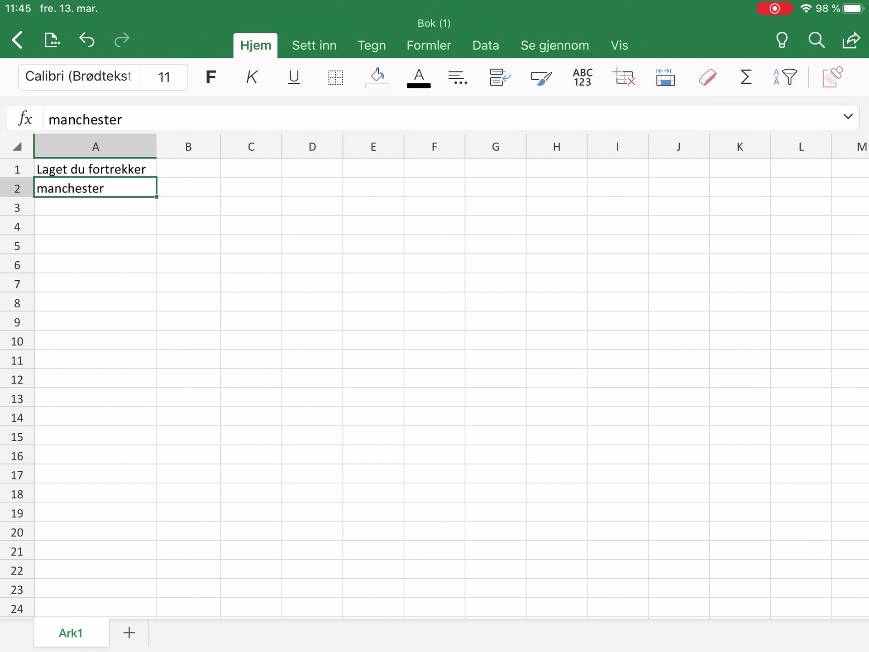
key("BackSpace")
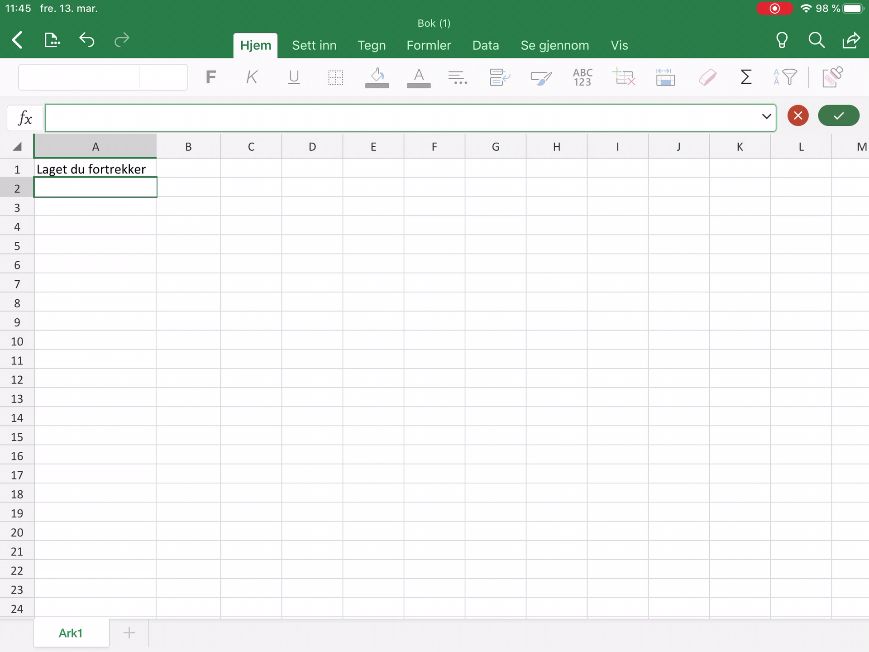
type("Manchester united")
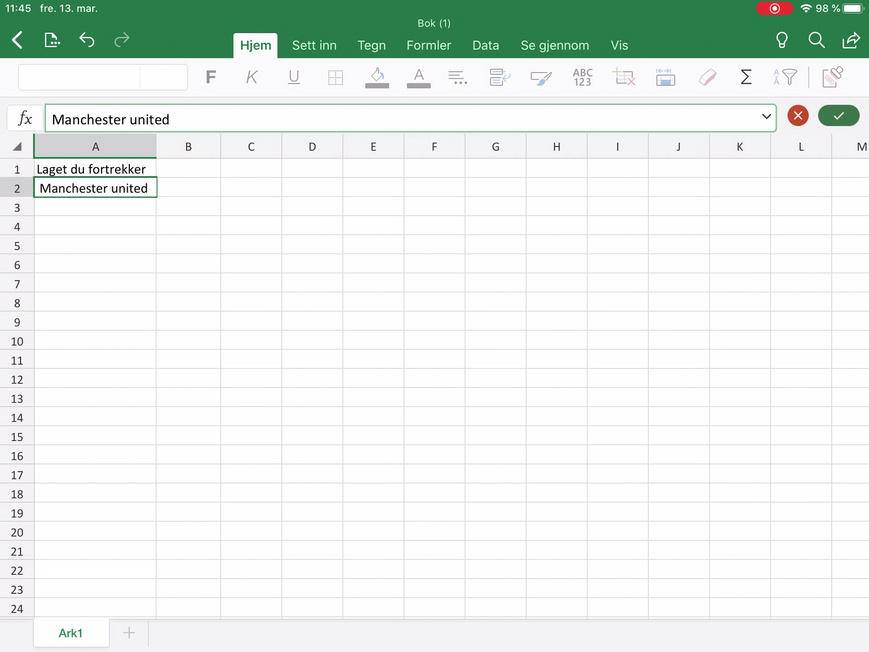
key("Return")
type("Manchester Cit")
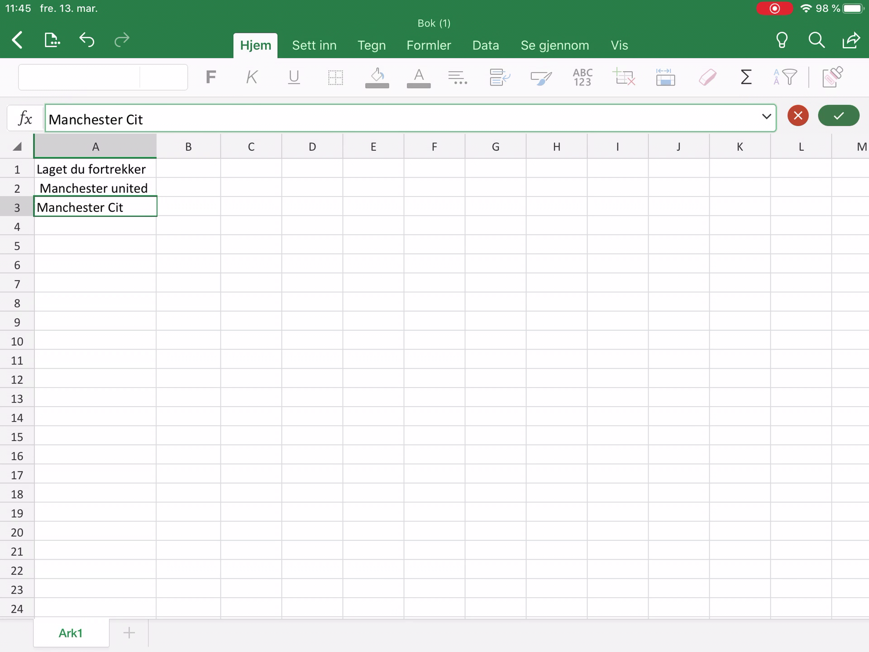
type("y")
key("Return")
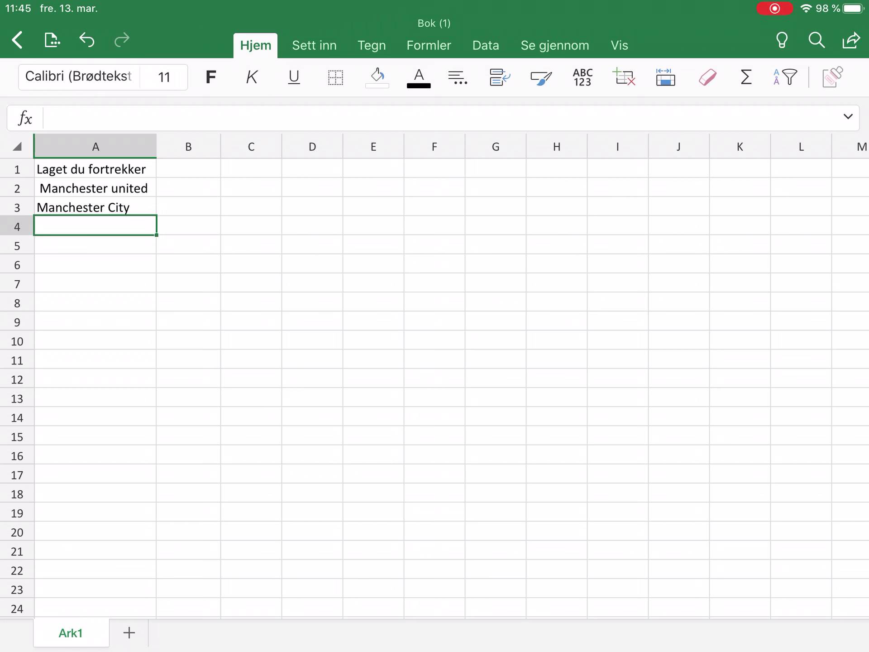
Add Liverpool, Chlesea and Atson Villa below them in A4 to A6.
type("Liverpool")
key("Return")
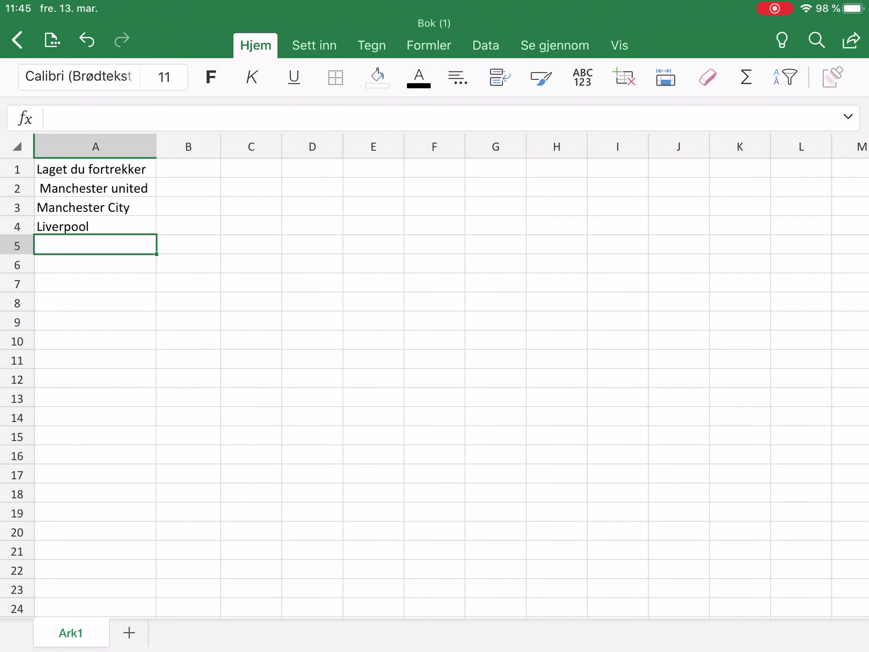
type("Cle")
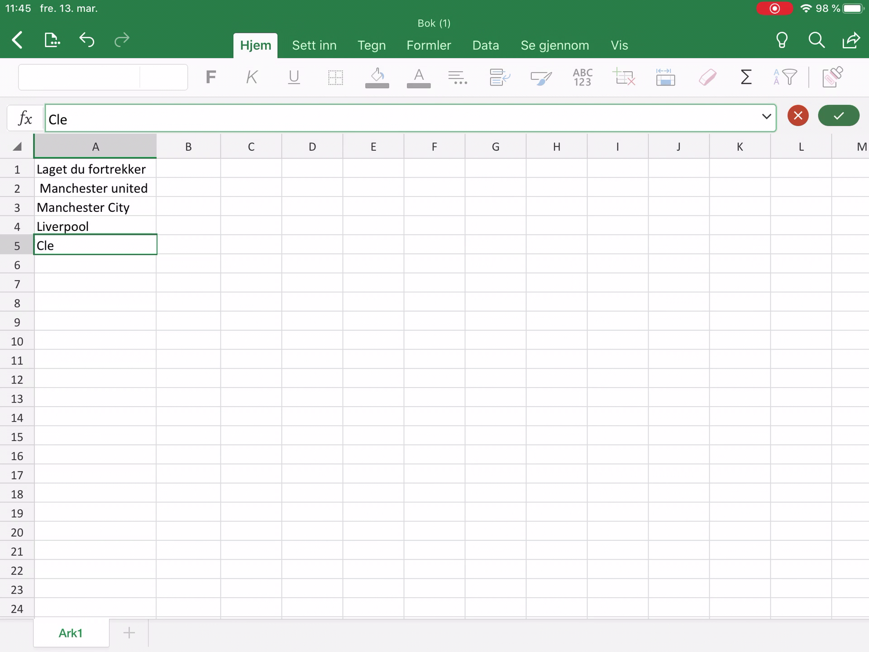
key("BackSpace")
key("BackSpace")
type("hlesea")
key("Return")
type("Atsom")
key("BackSpace")
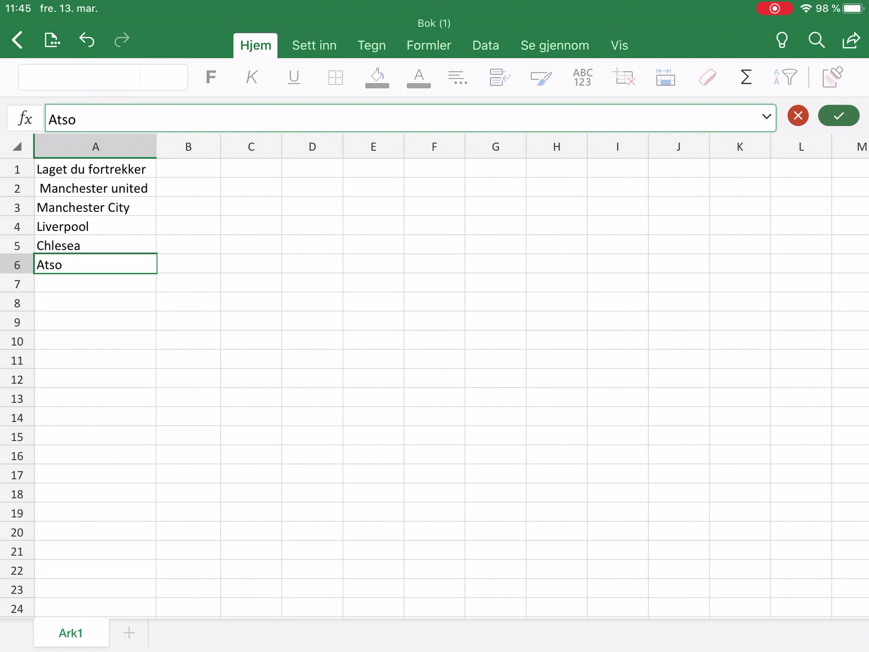
type("n Villa")
left_click(189, 168)
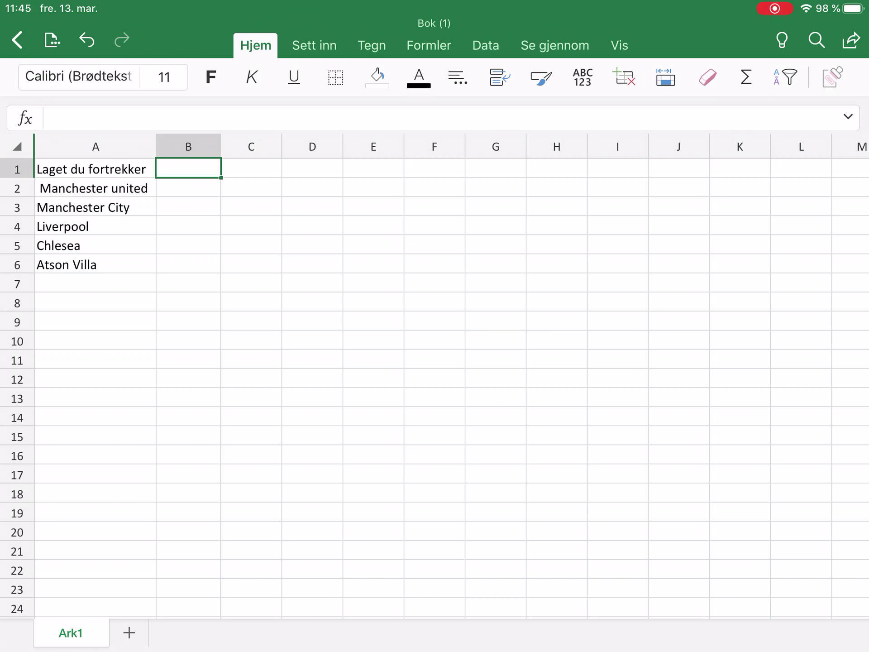
Enter the heading Frekvens in B1, widen column B, and select the table A1:B6.
type("Frek")
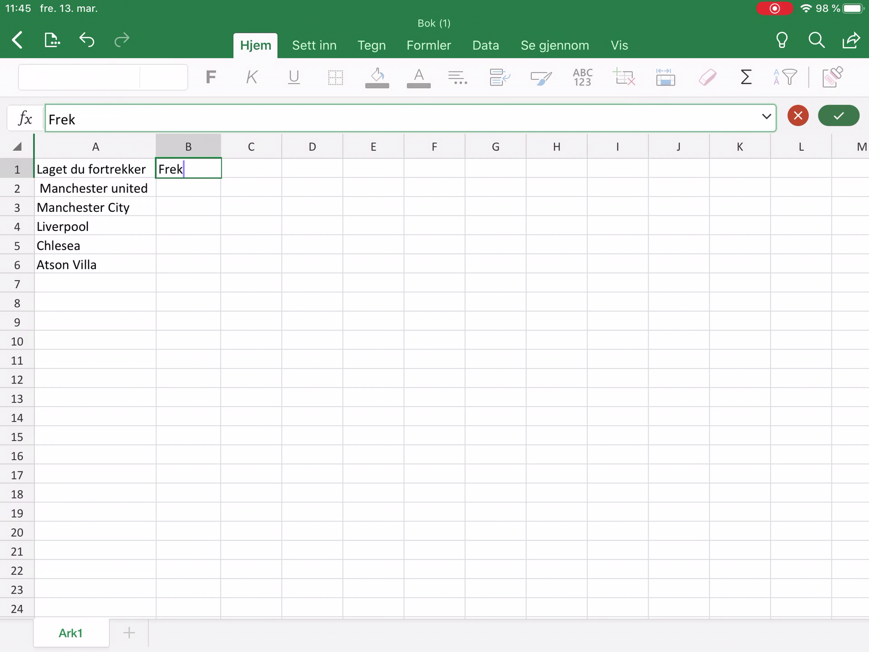
type("vens")
left_click(189, 146)
left_click_drag(216, 146, 241, 146)
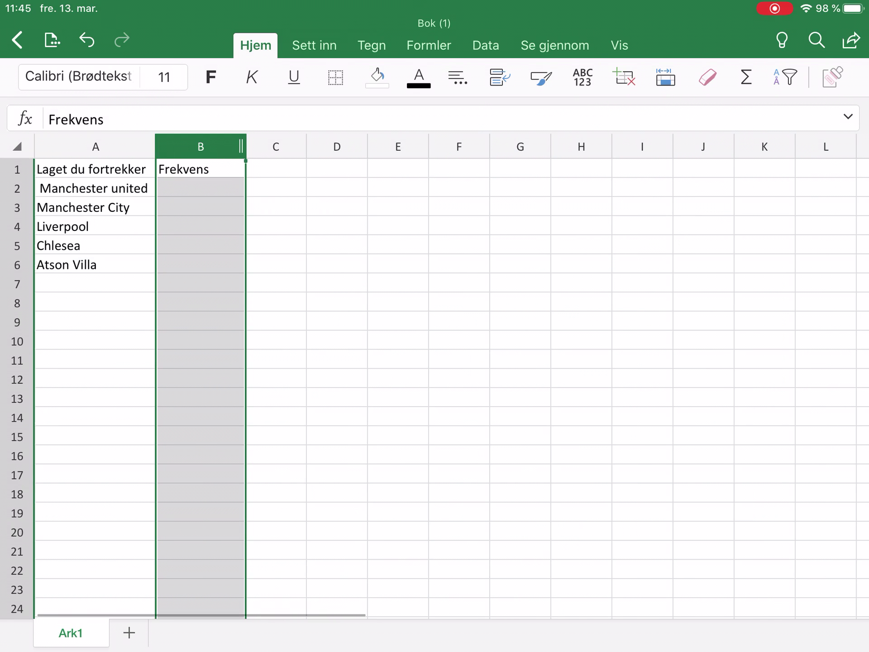
left_click(95, 169)
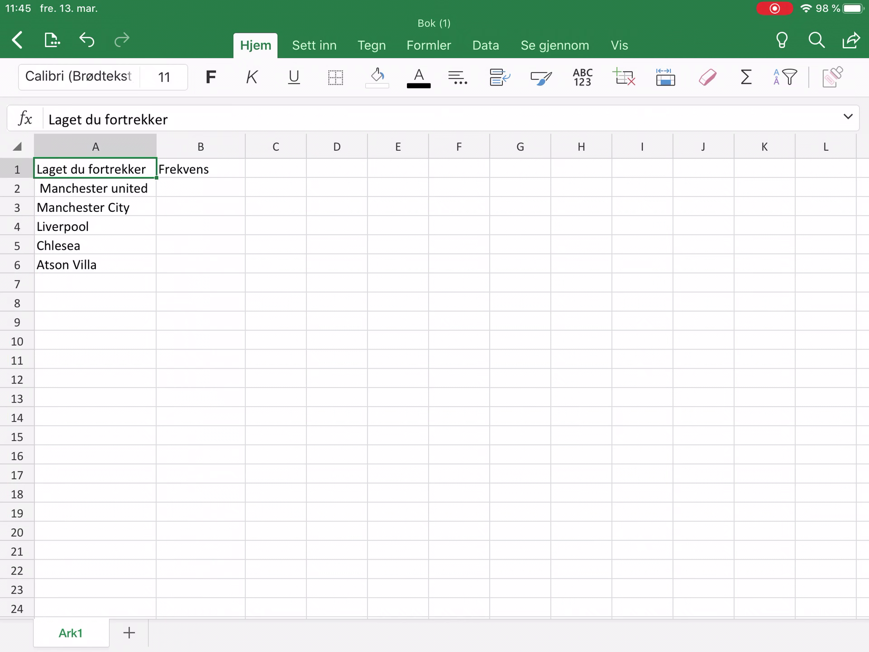
left_click_drag(156, 177, 245, 273)
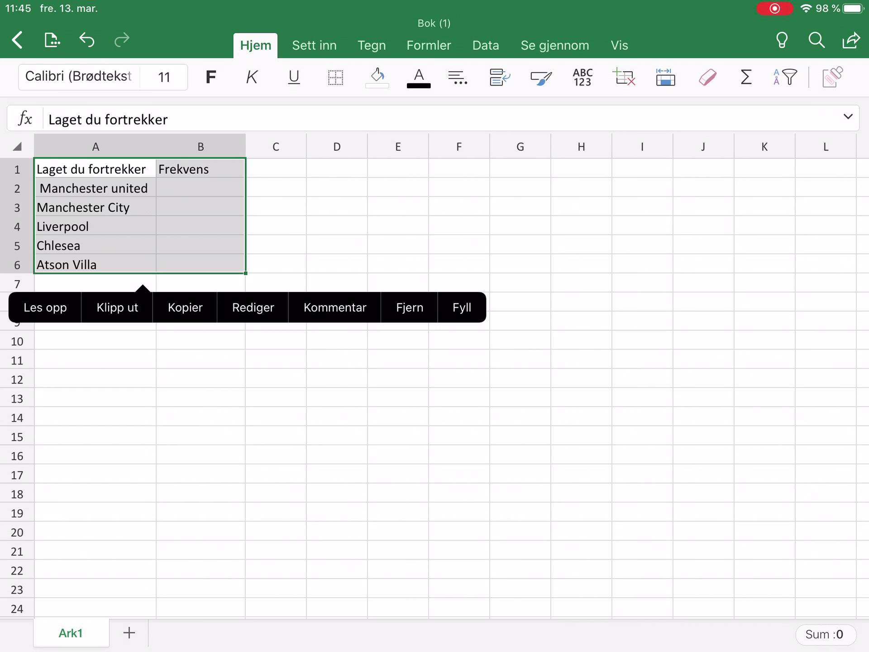
left_click(336, 77)
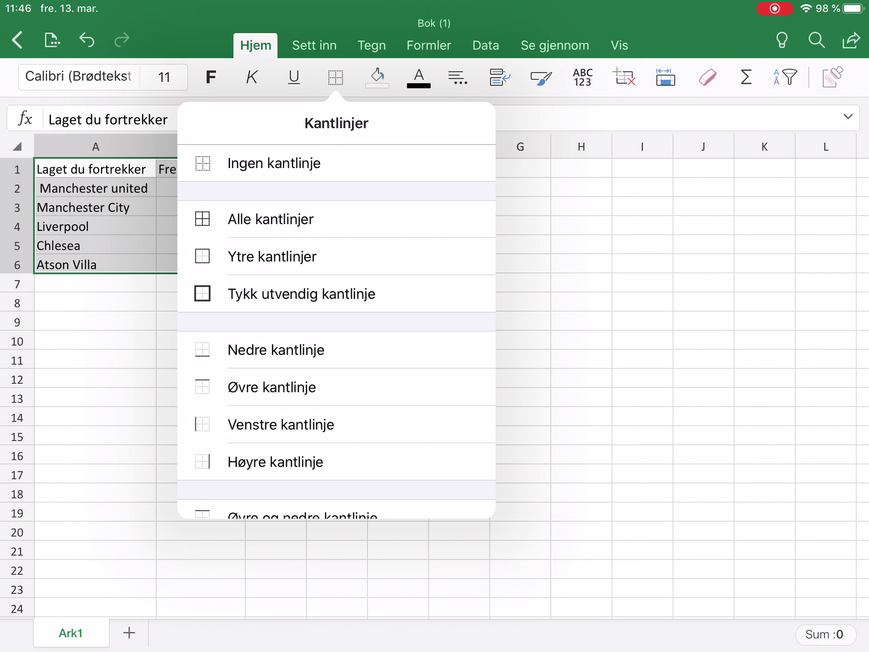
Apply all borders to A1:B6 and enter 4 in B2 for Manchester united.
left_click(271, 219)
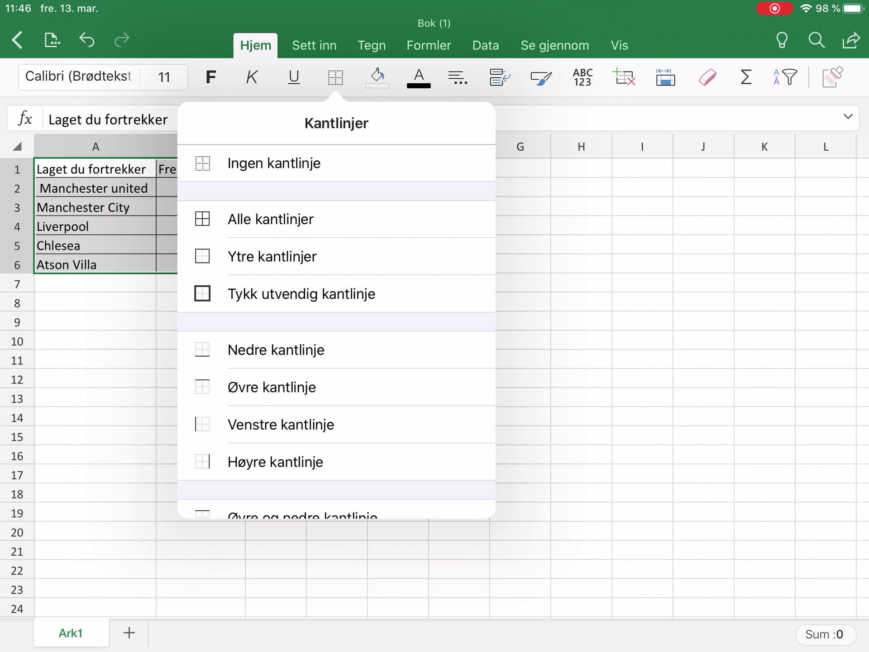
left_click(201, 187)
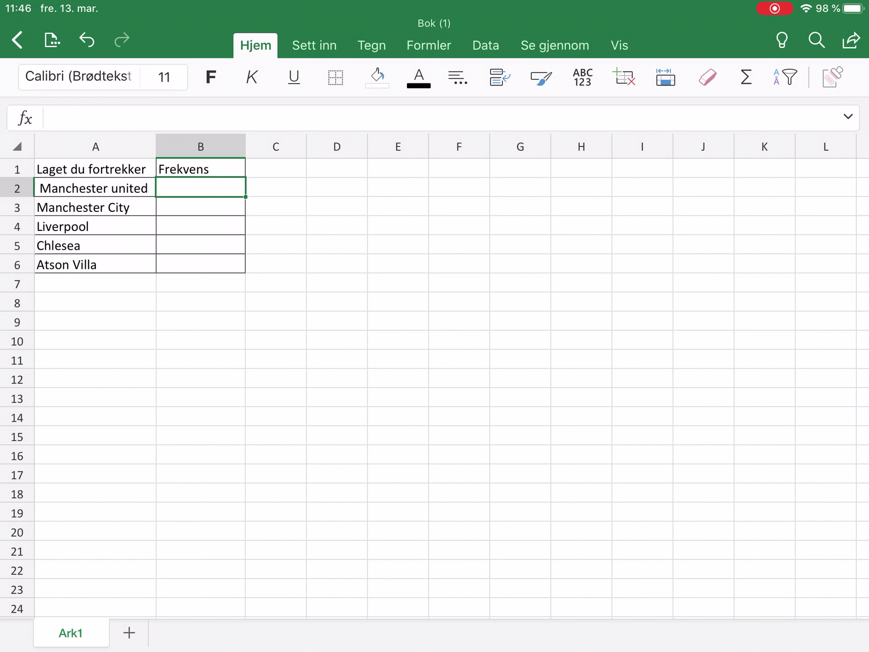
type("4")
left_click(95, 187)
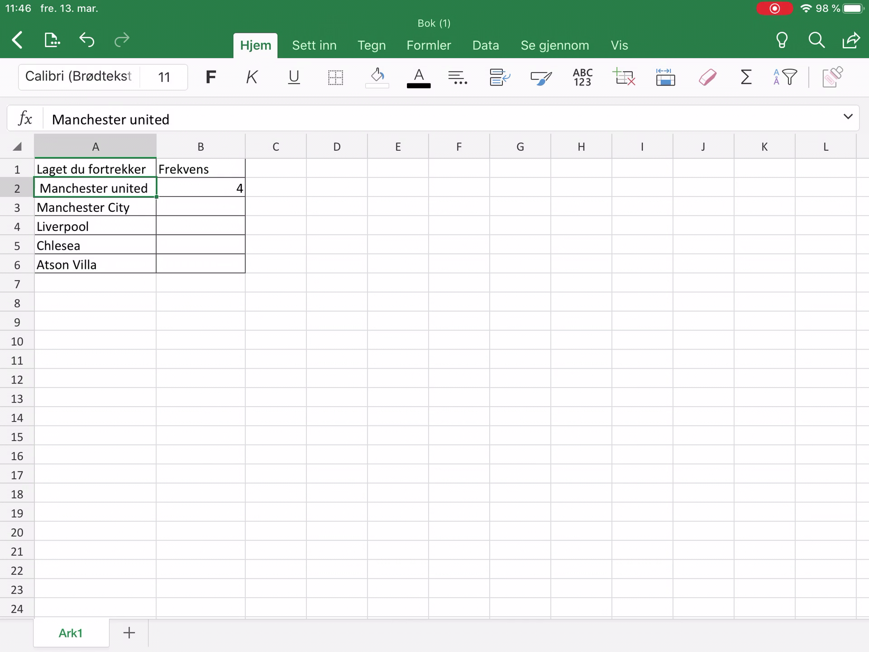
Enter the frequencies 3, 5, 2 and 1 in B3 to B6.
left_click(200, 205)
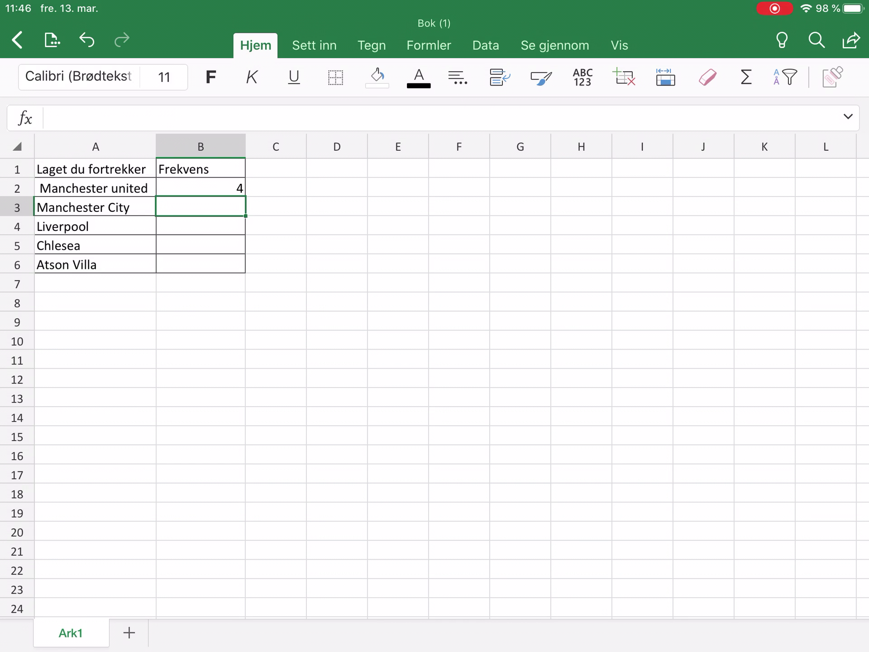
type("3")
key("Return")
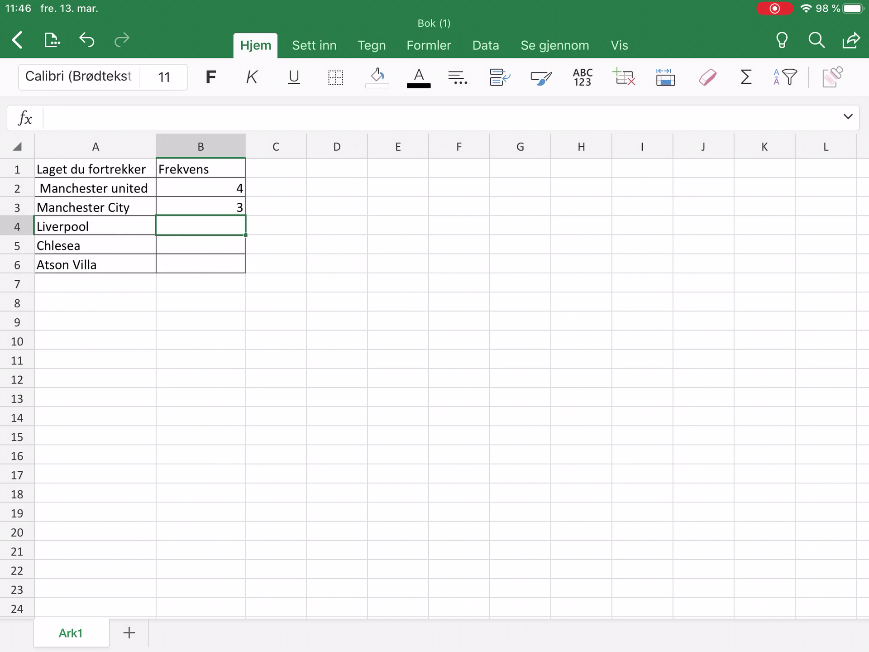
type("5")
key("Return")
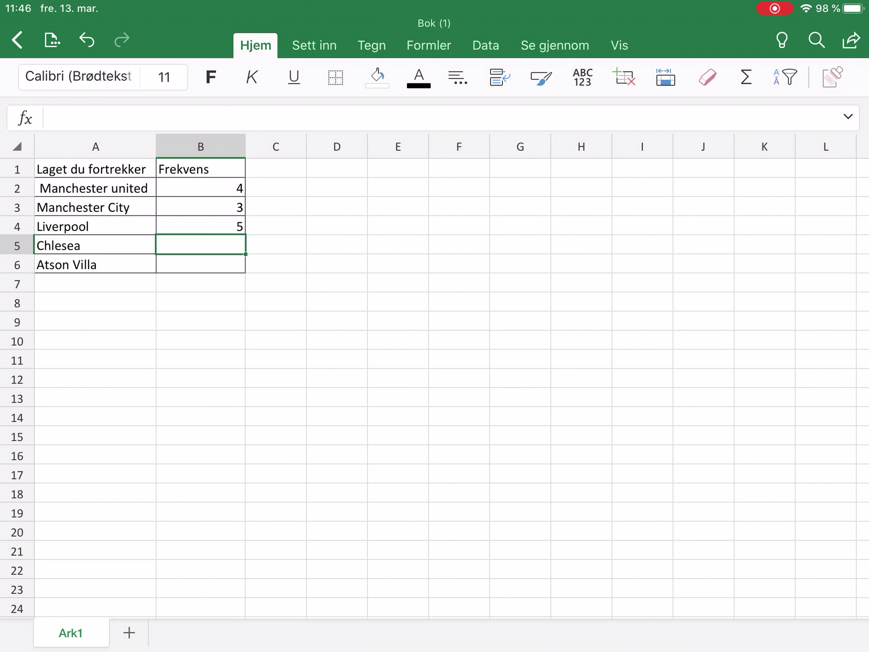
type("2")
key("Return")
type("1")
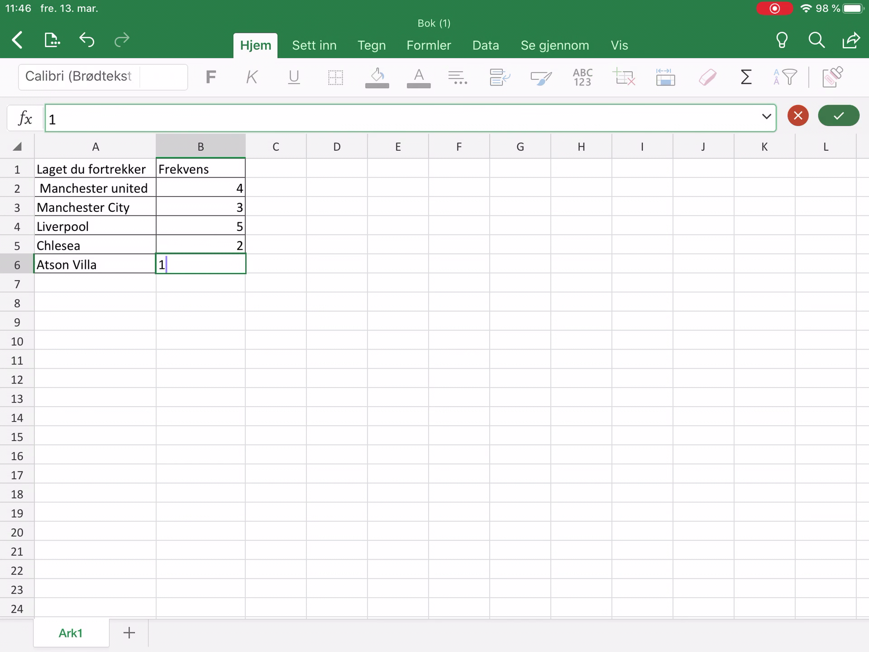
key("Return")
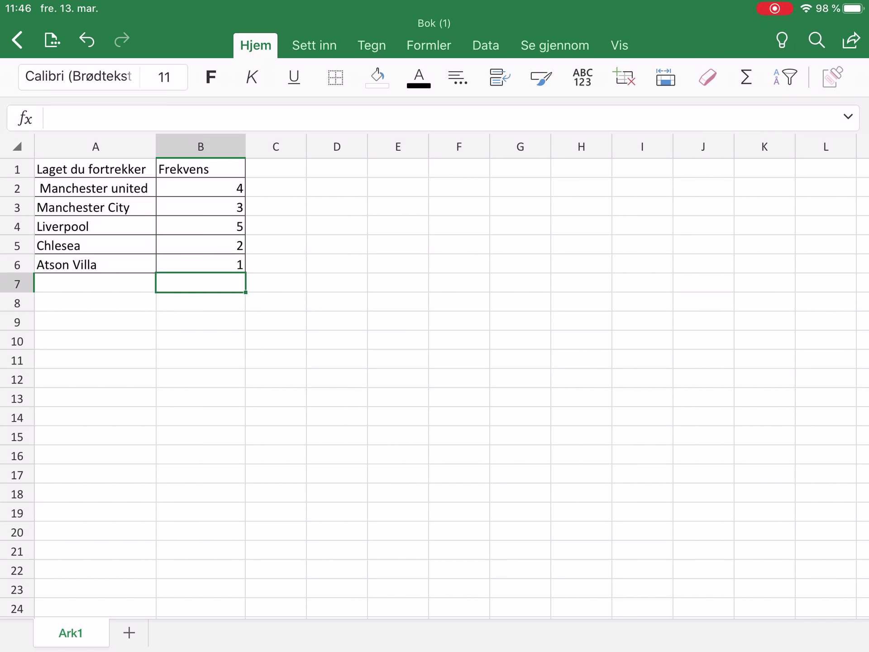
left_click(201, 168)
Centre-align the Frekvens header and its values in B1:B6.
left_click_drag(245, 178, 245, 273)
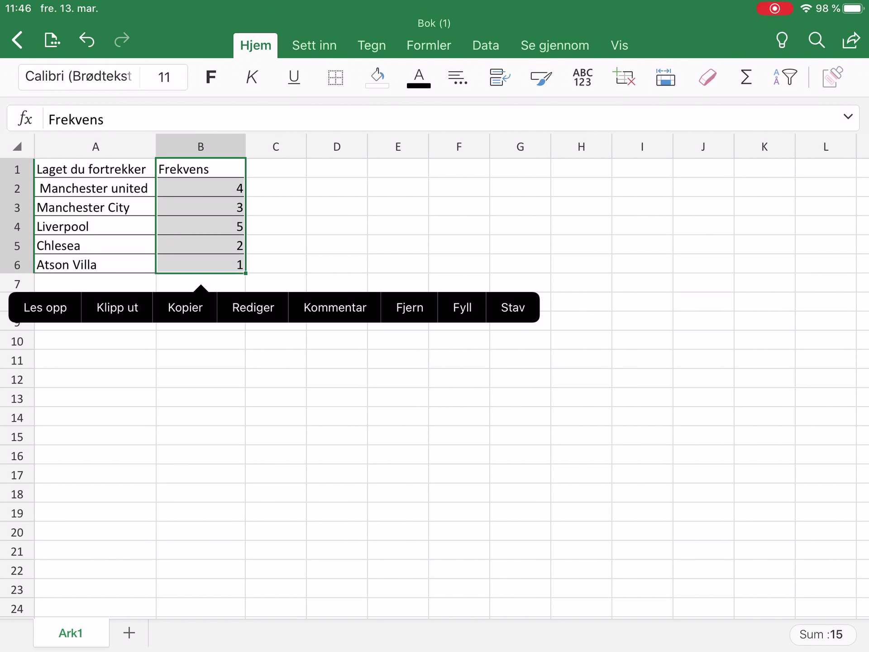
left_click(458, 77)
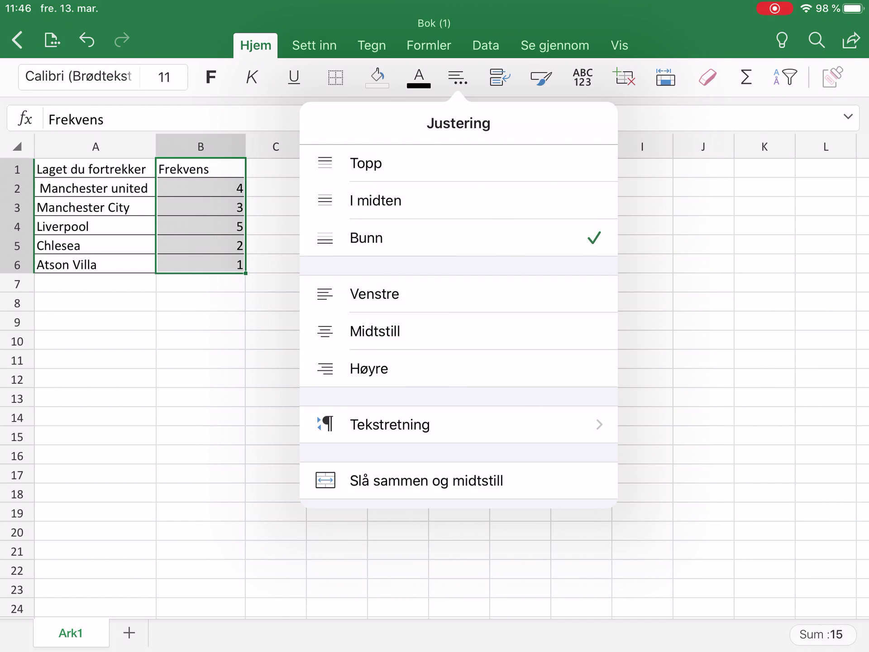
left_click(375, 330)
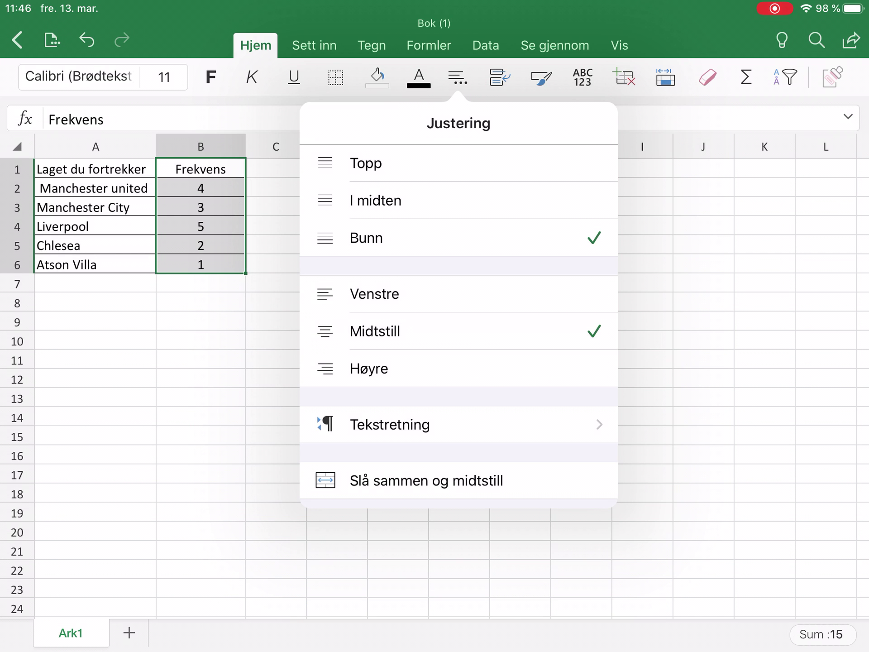
left_click(96, 169)
left_click(95, 169)
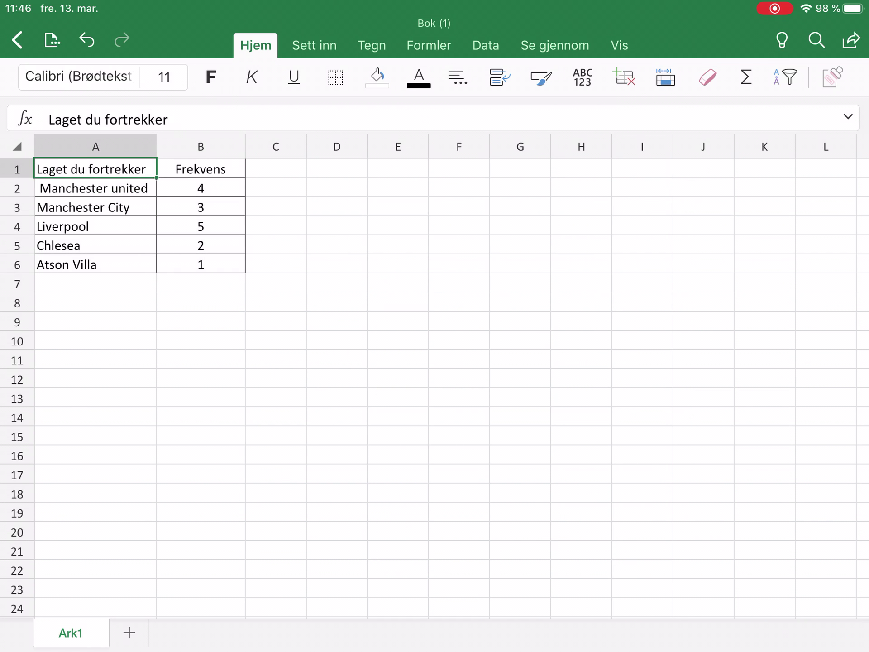
Fill the header row A1:B1 with light green.
left_click_drag(157, 178, 244, 177)
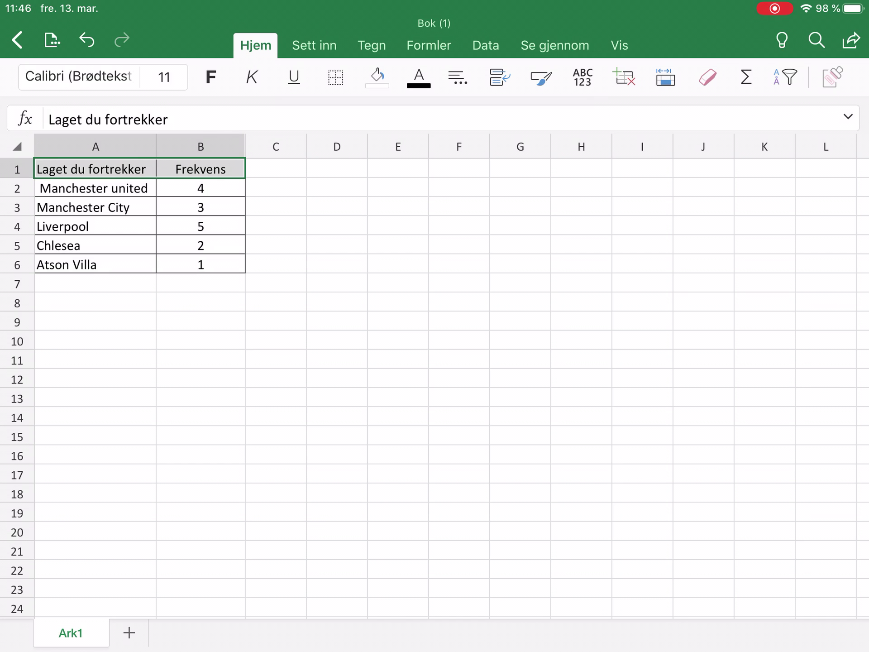
left_click(143, 169)
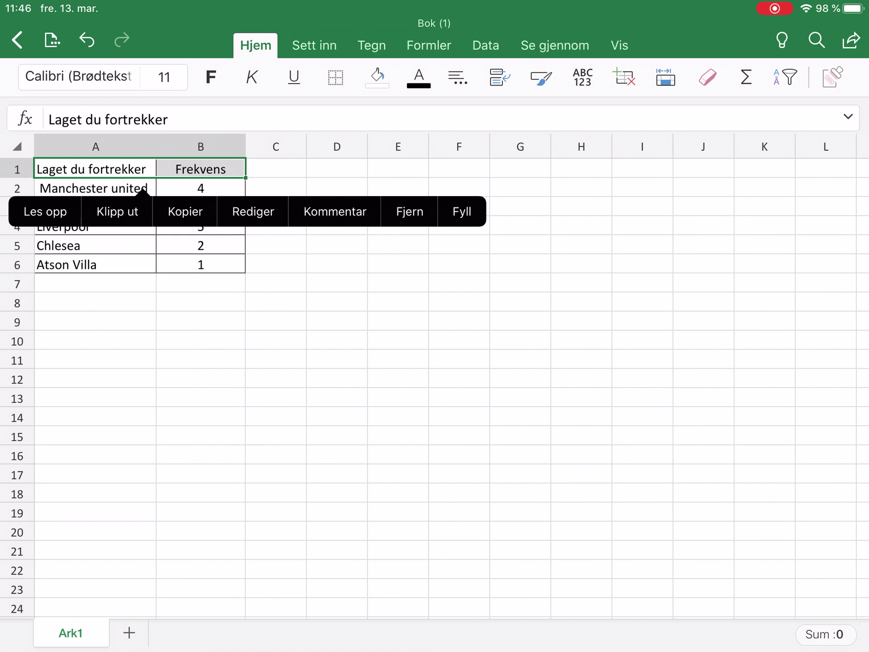
left_click(377, 77)
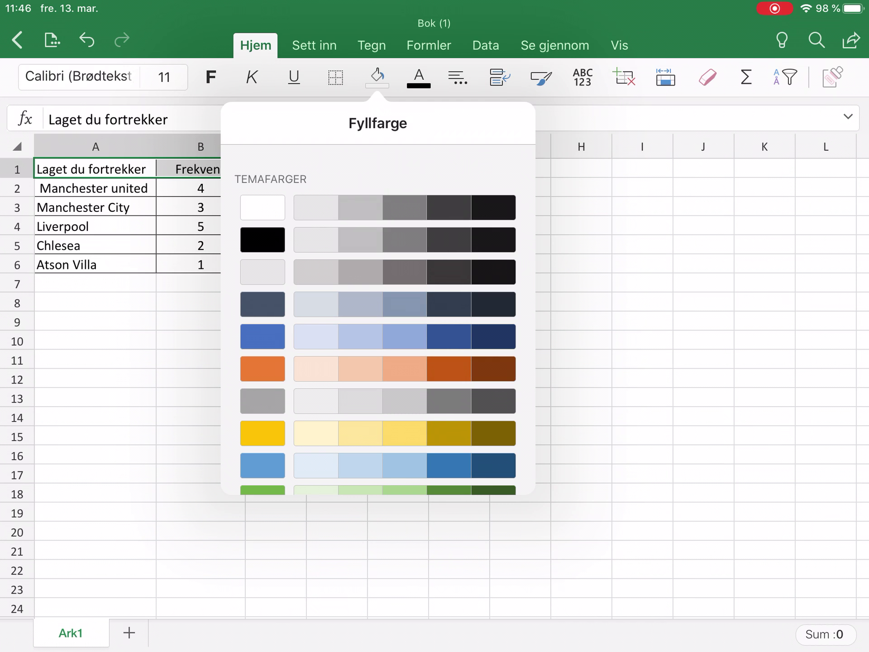
scroll(378, 317, "down", 2)
left_click(405, 426)
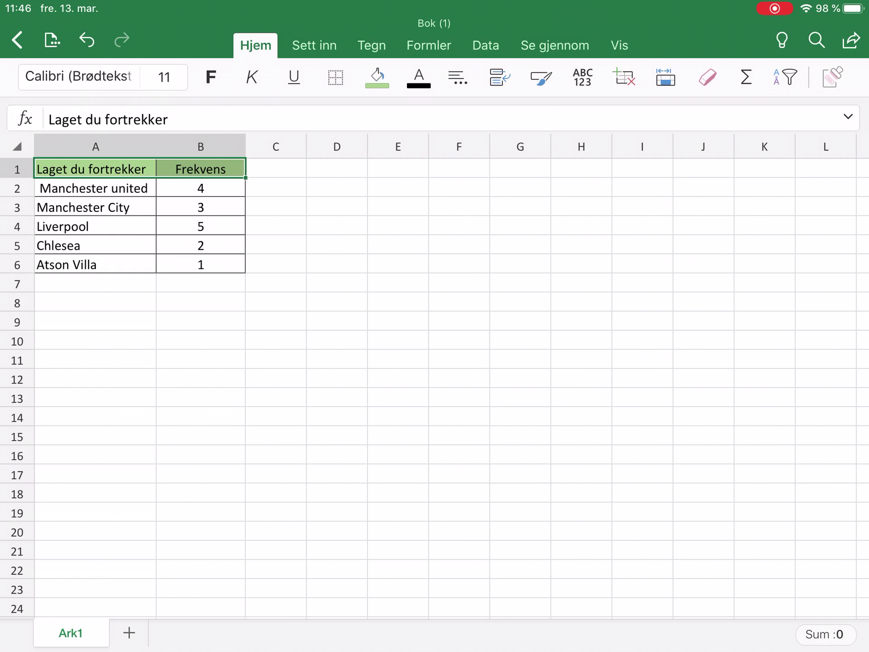
left_click(336, 493)
Make the header text in A1:B1 bold.
left_click(95, 168)
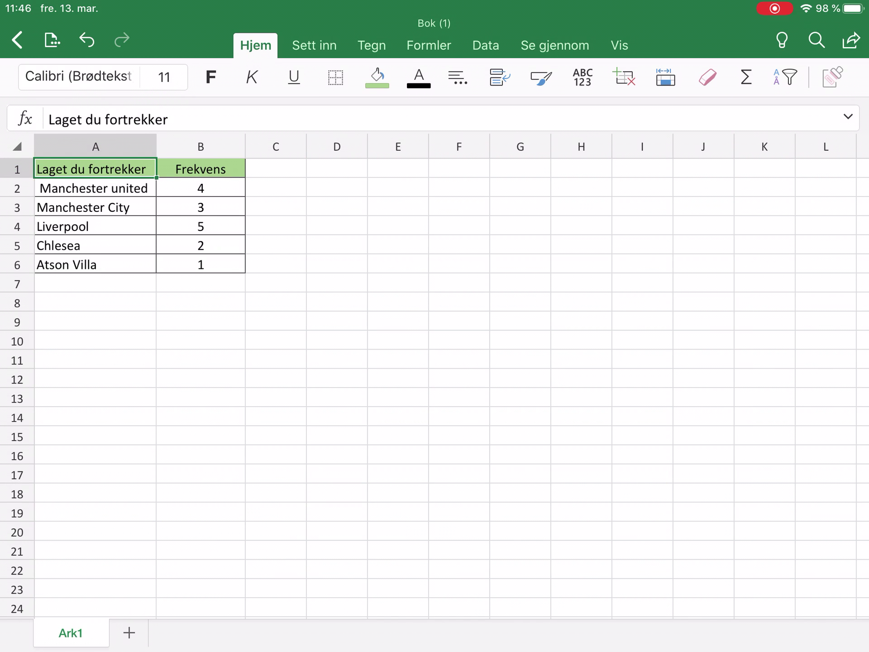
left_click_drag(156, 178, 245, 178)
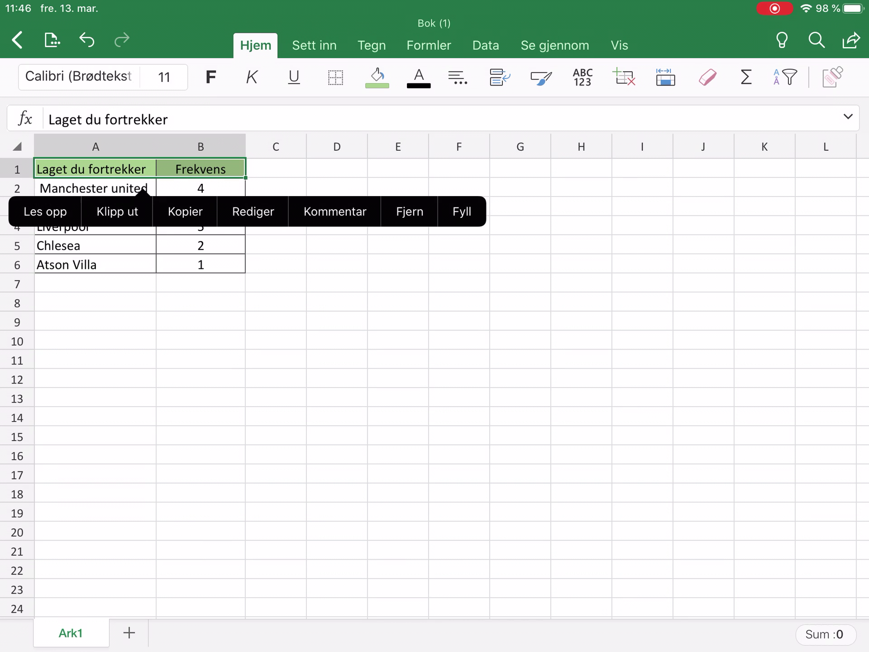
left_click(211, 77)
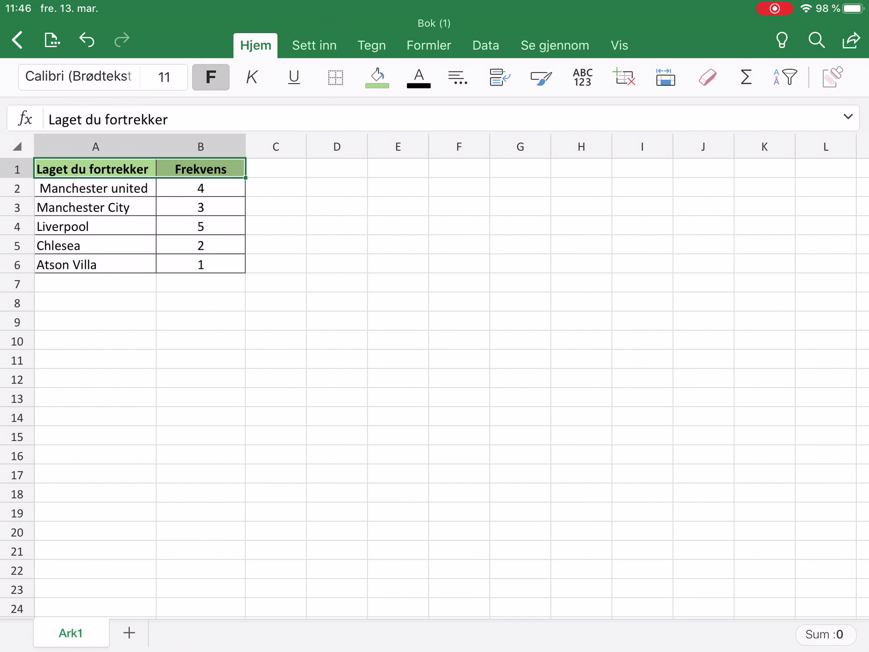
left_click(200, 511)
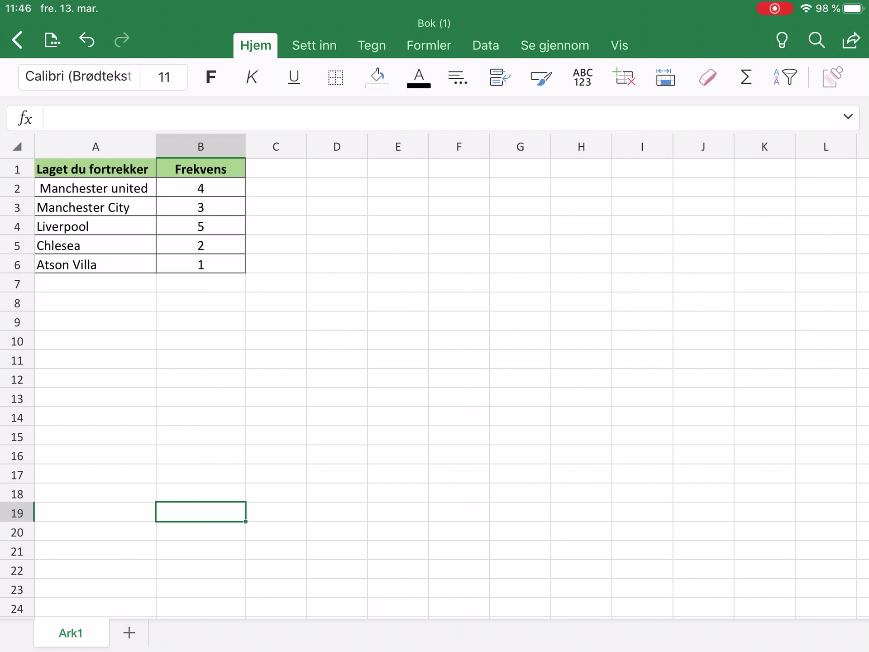
left_click(96, 169)
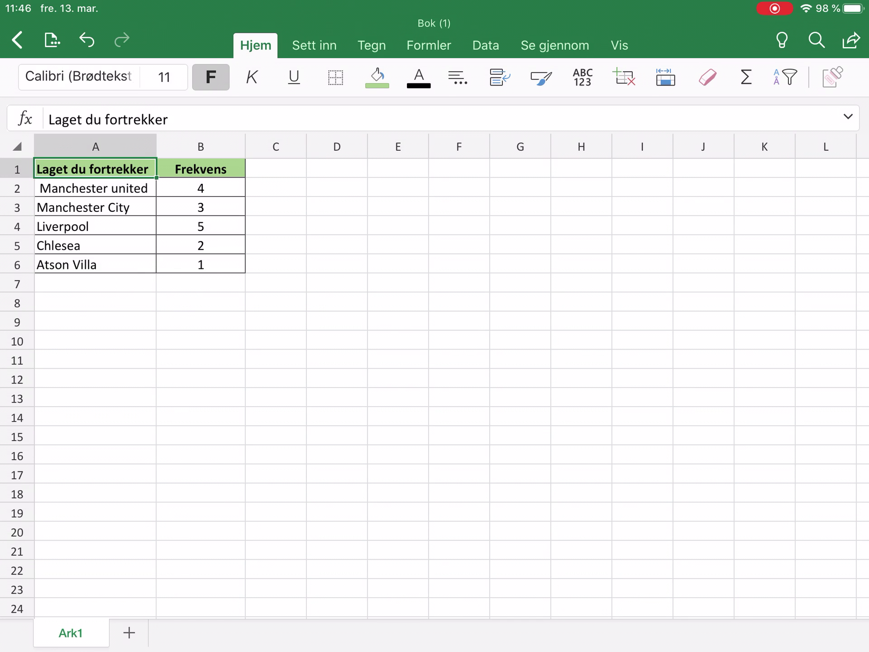
Insert a clustered column chart of A1:B6 and place it to the right of the table.
left_click_drag(156, 178, 244, 270)
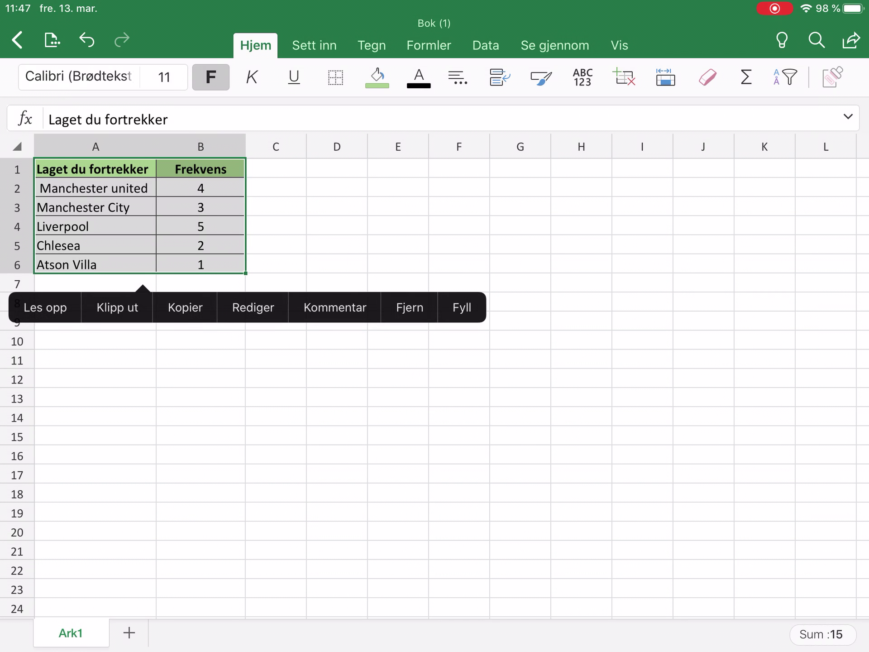
left_click(314, 45)
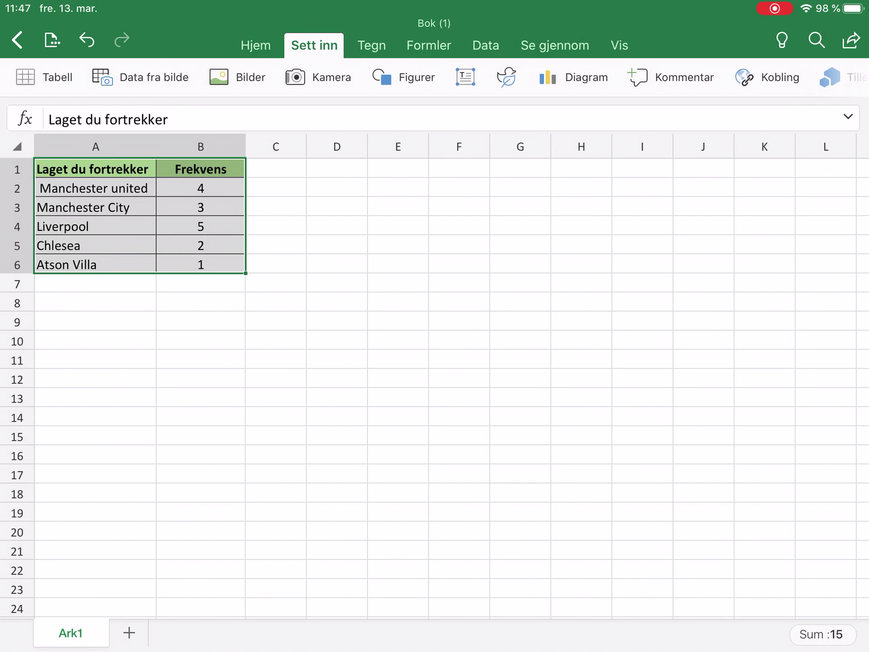
left_click(573, 77)
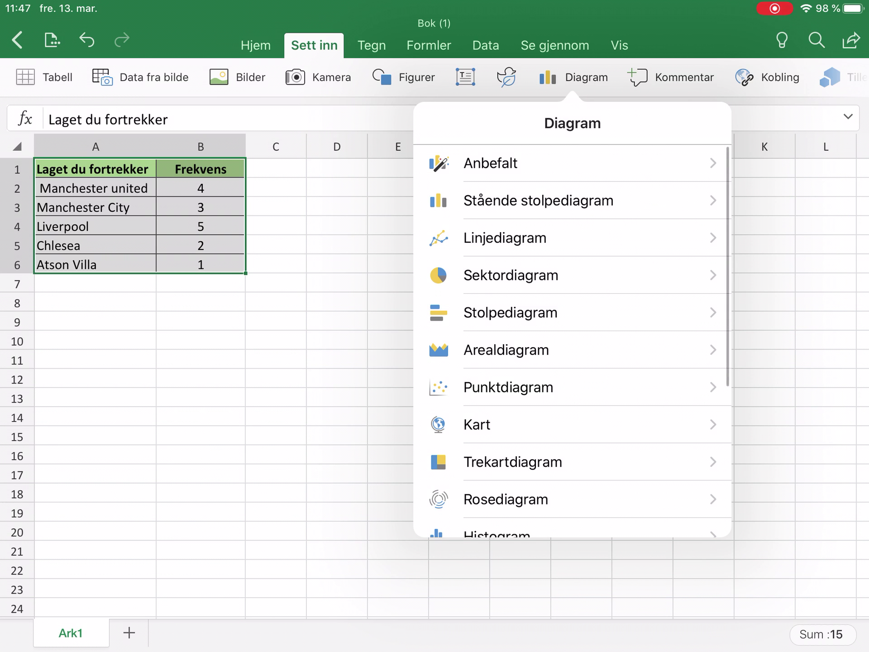
left_click(490, 163)
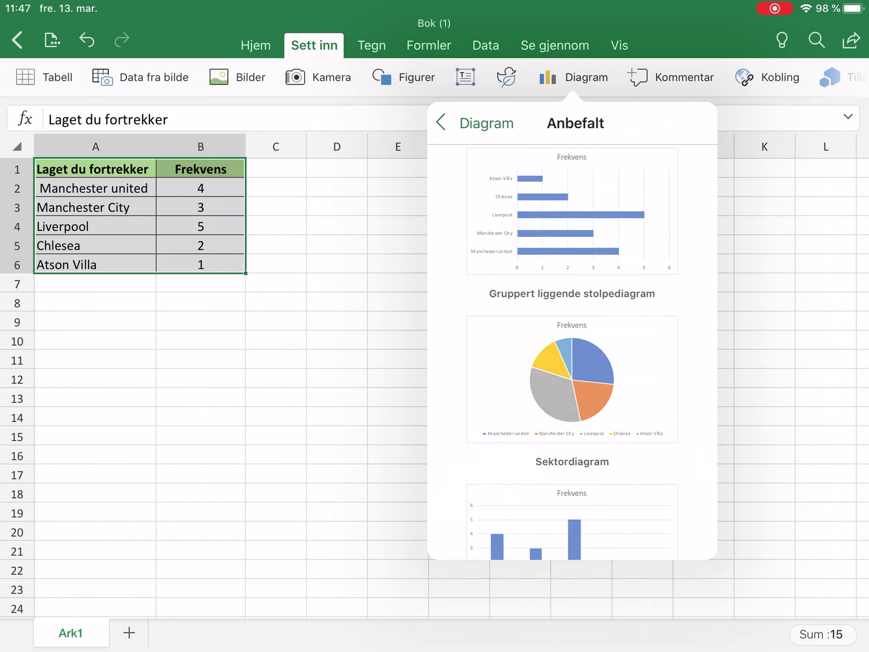
scroll(571, 380, "down", 5)
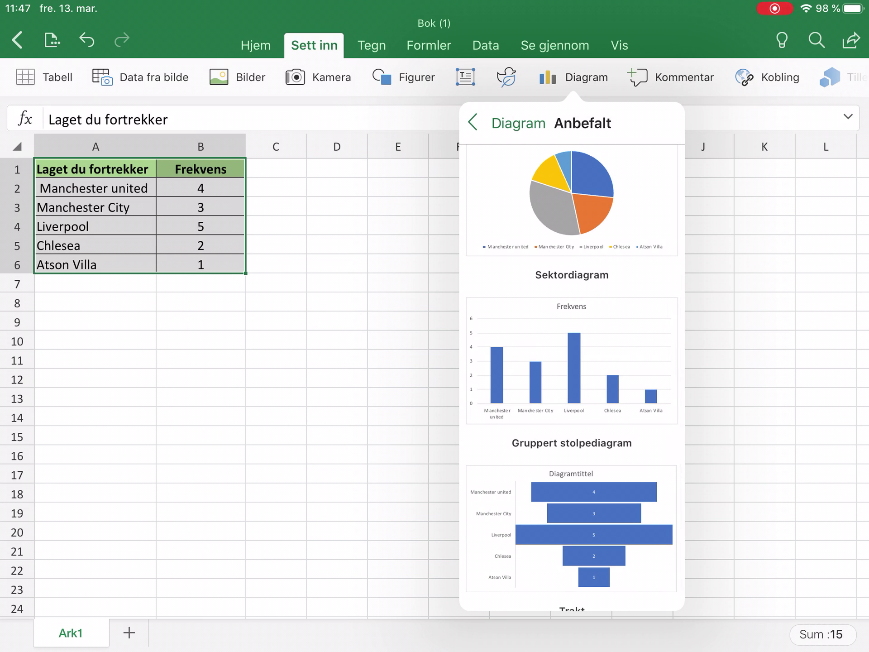
scroll(571, 378, "up", 3)
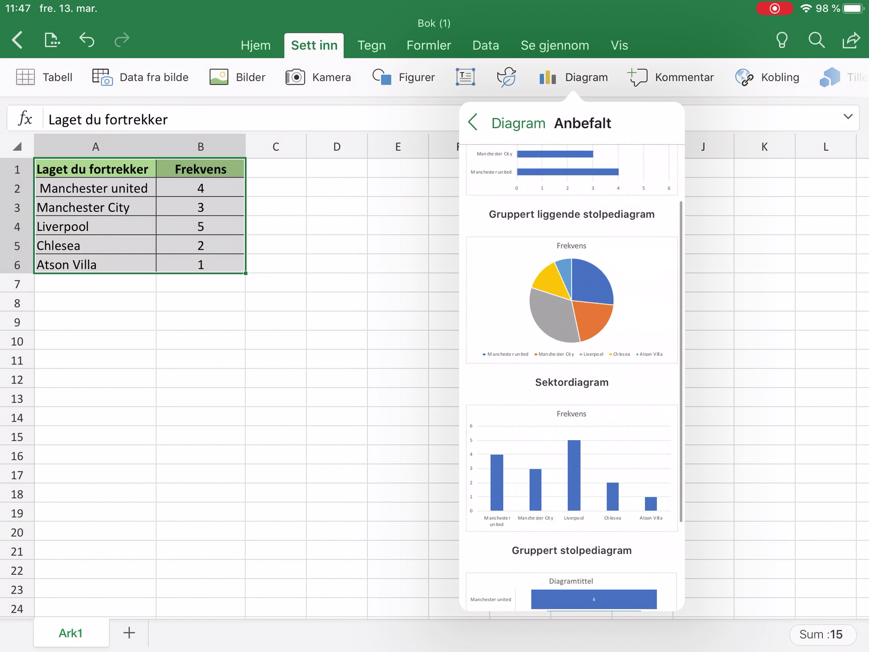
left_click(572, 466)
mouse_move(452, 388)
left_mouse_down()
mouse_move(562, 332)
mouse_move(525, 325)
left_mouse_up()
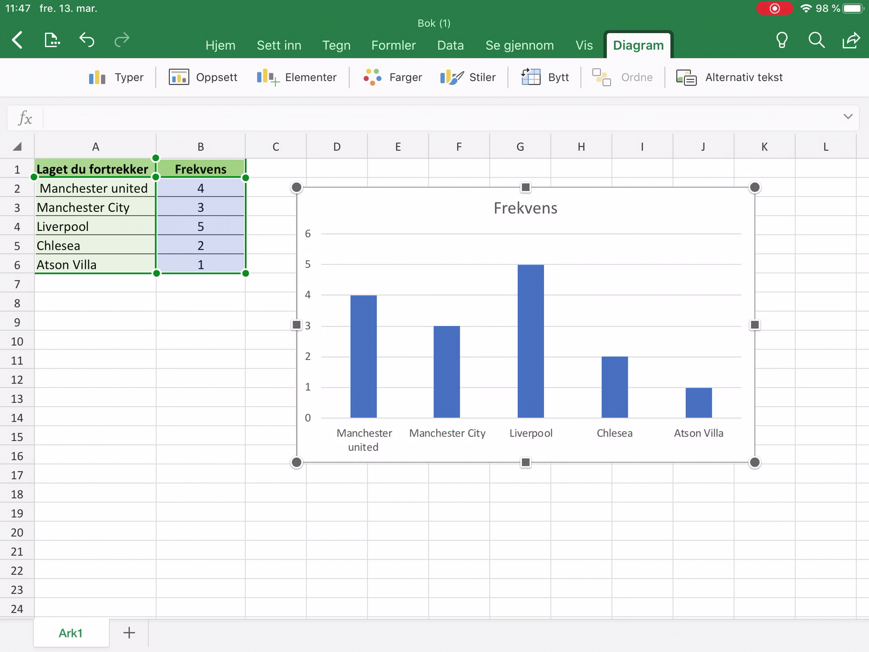
Start editing the chart title and delete the old text Frekvens.
left_click(525, 208)
left_click(526, 208)
left_click(526, 208)
left_click(494, 208)
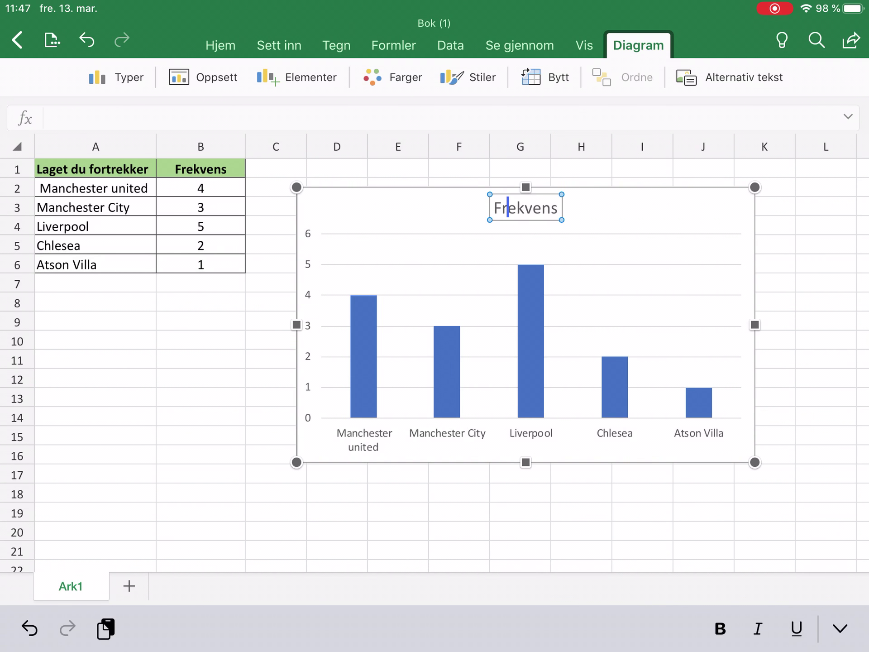
left_click(559, 207)
key("BackSpace")
key("BackSpace")
key("BackSpace")
key("BackSpace")
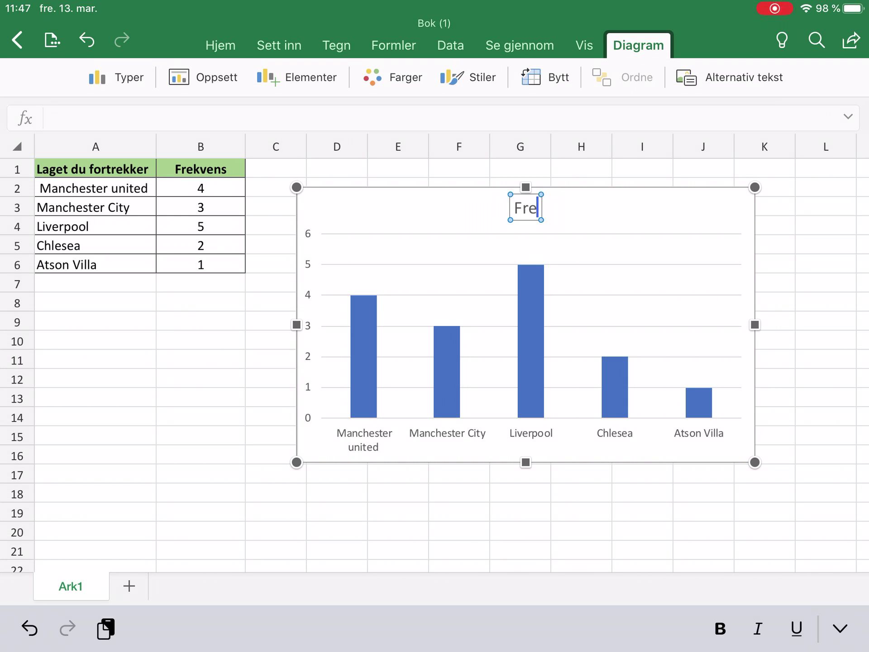
Retitle the chart 'Fotballag personer fortekker' and reselect the chart.
key("BackSpace")
key("BackSpace")
key("BackSpace")
type("Lager persone")
key("BackSpace")
key("BackSpace")
key("BackSpace")
key("BackSpace")
key("BackSpace")
key("BackSpace")
key("BackSpace")
key("BackSpace")
key("BackSpace")
key("BackSpace")
key("BackSpace")
key("BackSpace")
type("Football")
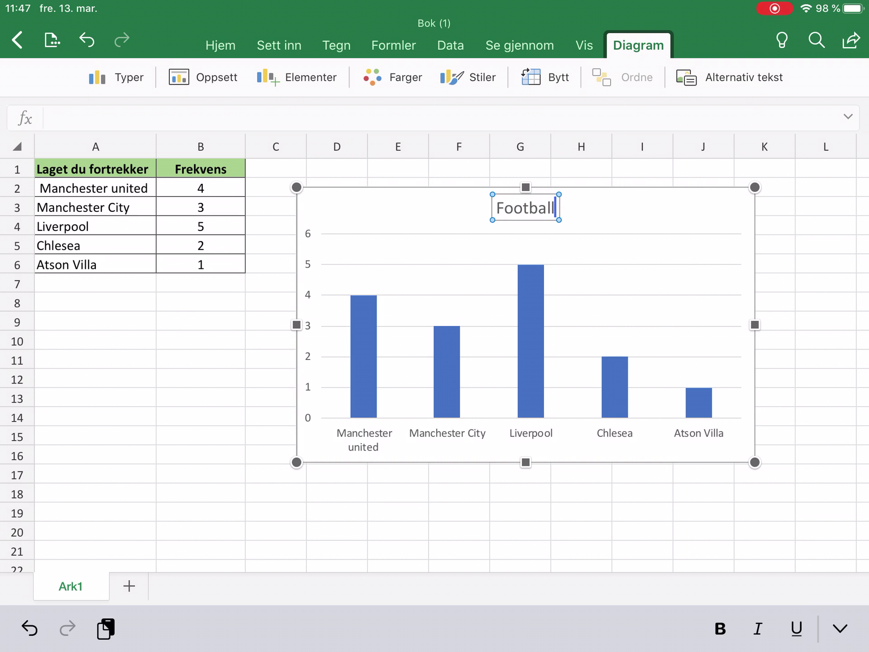
type("ag")
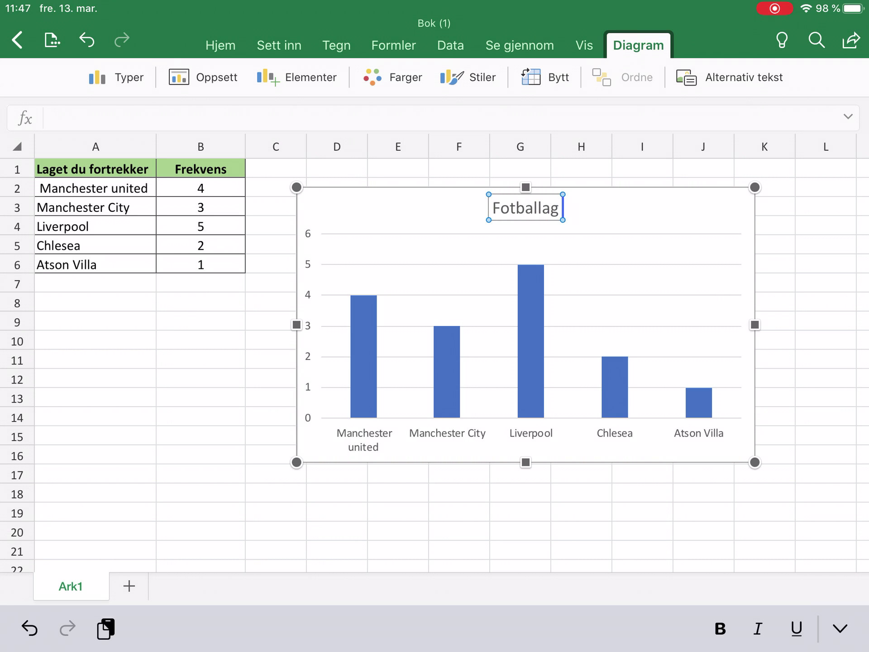
type(" personer fortekker")
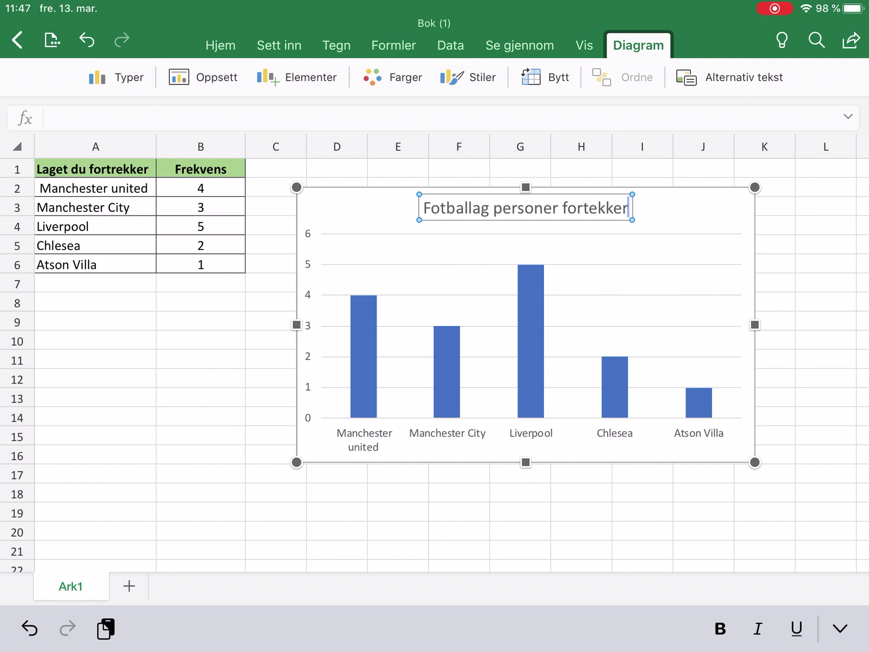
left_click(459, 550)
left_click(525, 208)
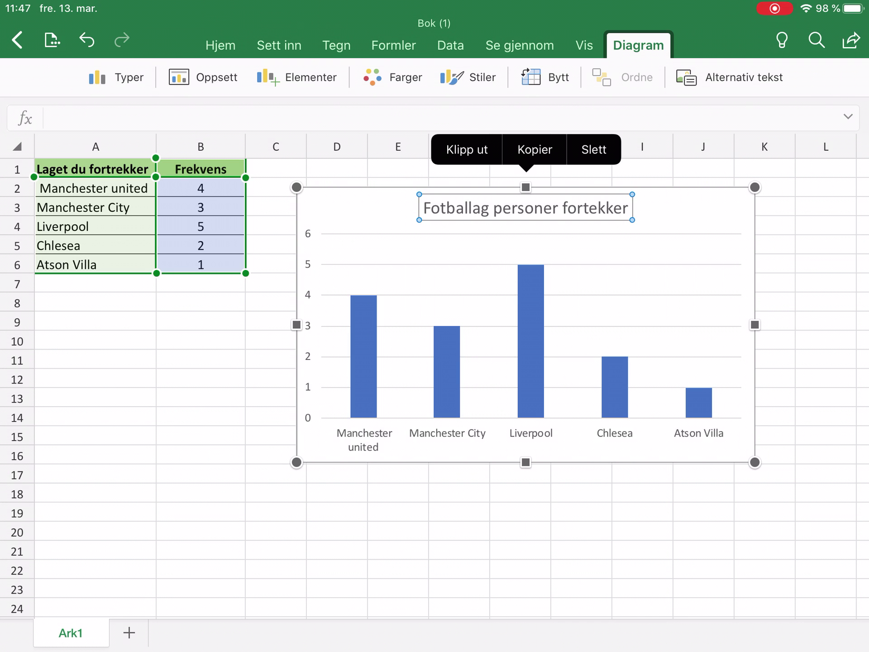
scroll(435, 363, "down", 2)
scroll(435, 362, "up", 2)
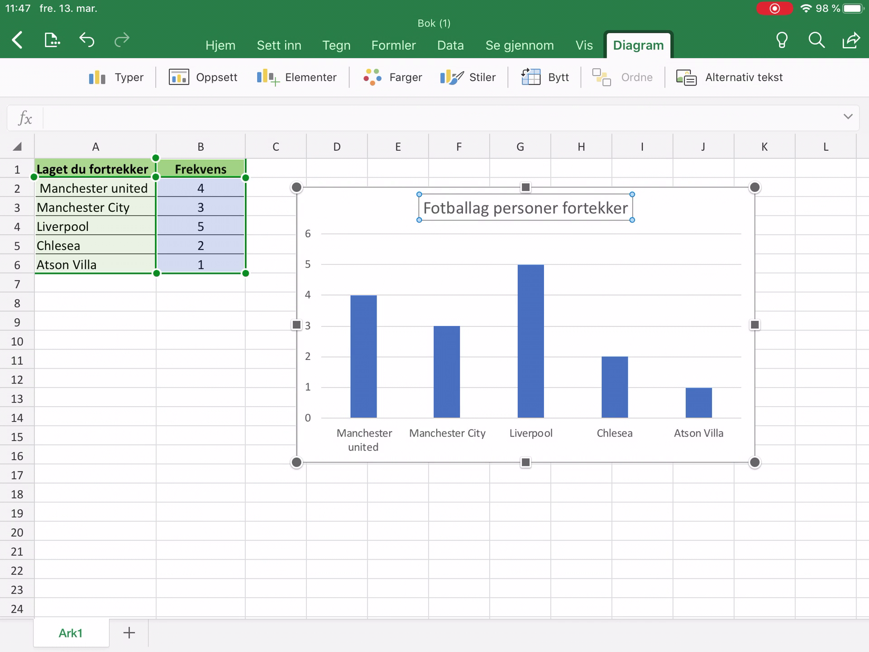
left_click(297, 77)
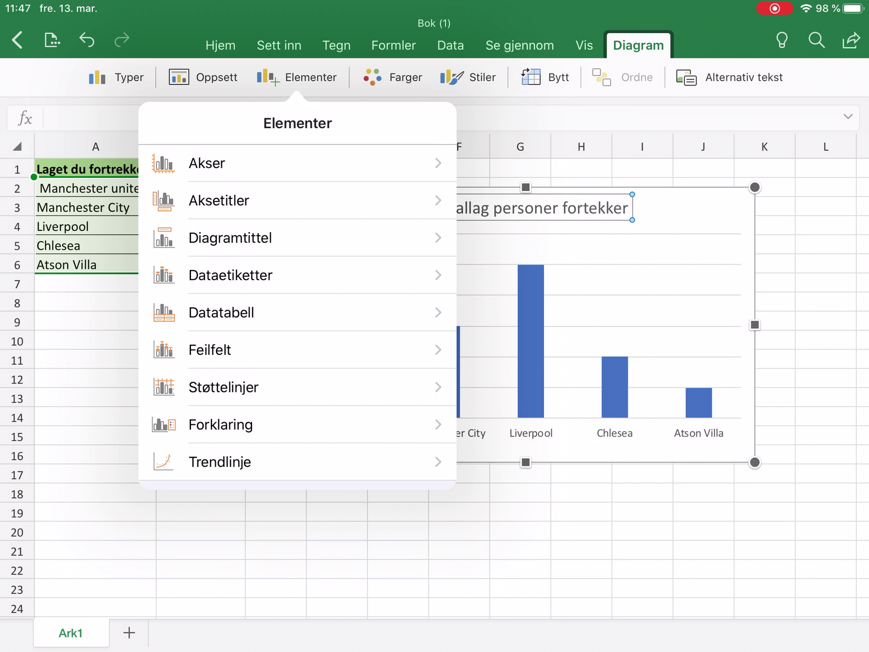
Hide and then restore the chart's horizontal category axis.
left_click(294, 163)
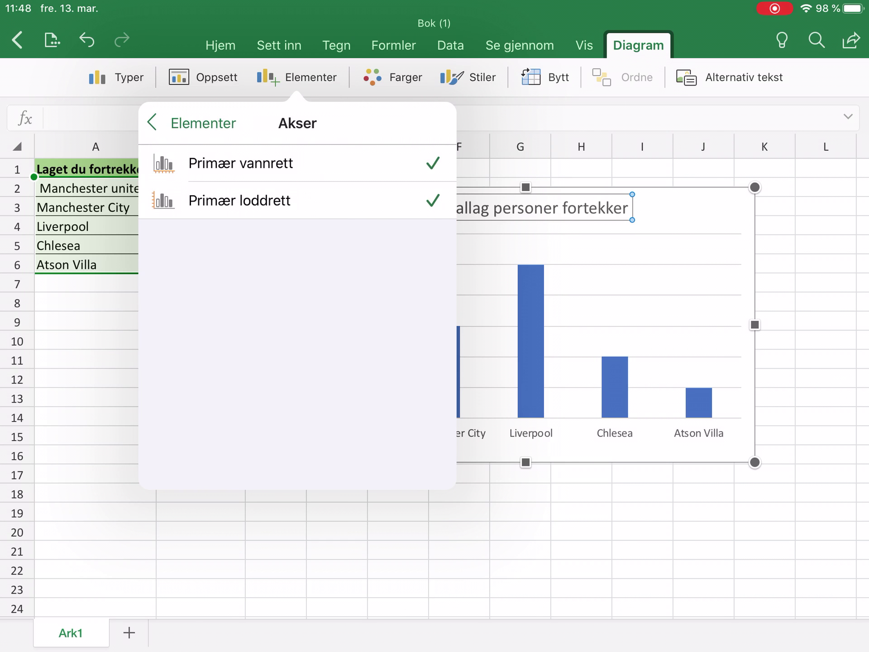
left_click(241, 163)
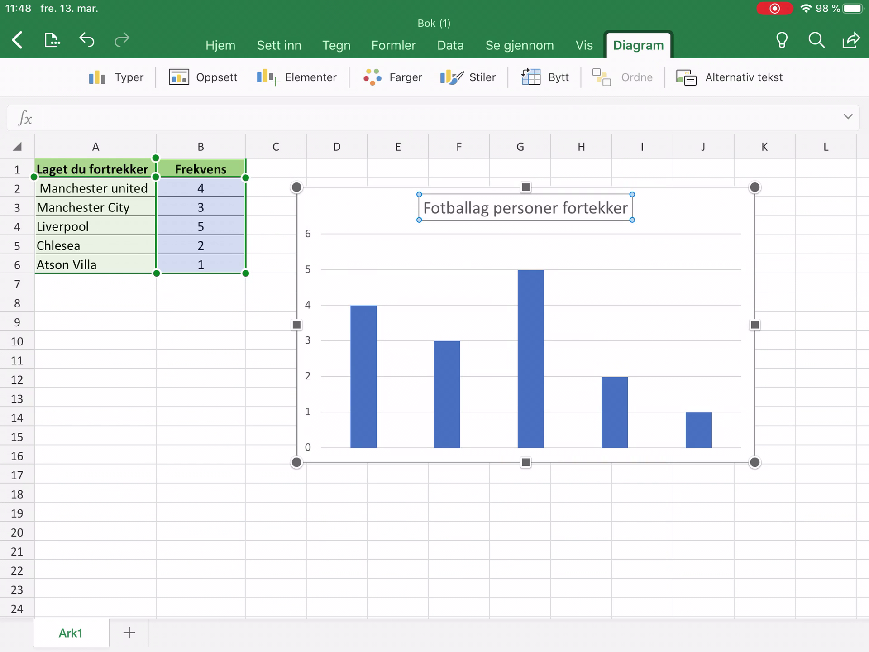
left_click(297, 77)
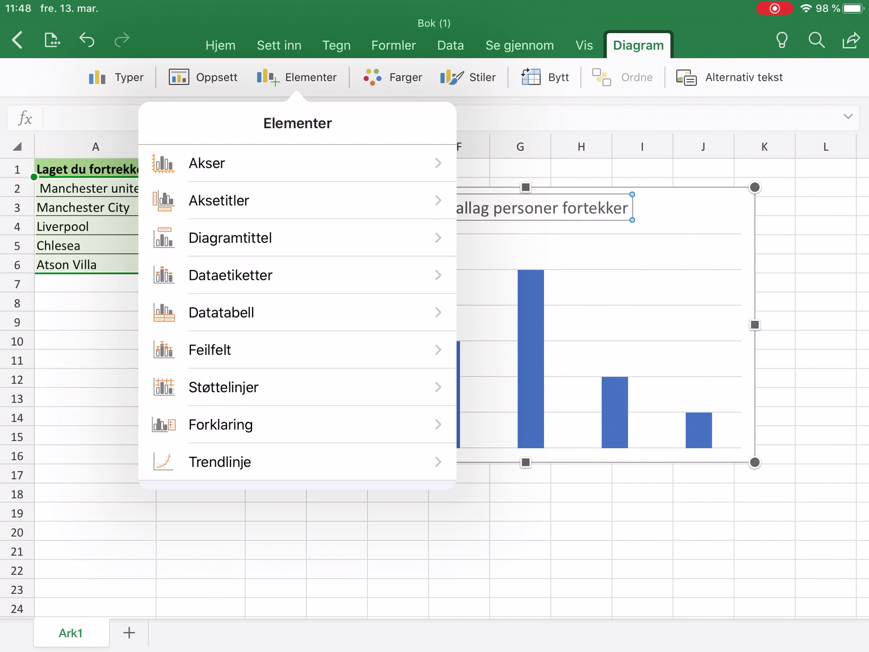
left_click(294, 163)
left_click(241, 163)
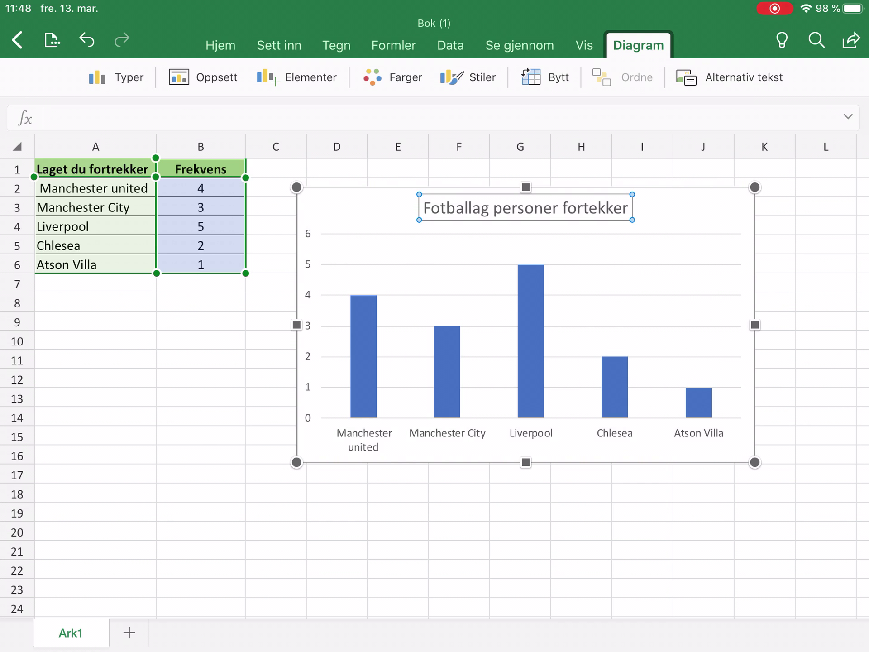
left_click(201, 378)
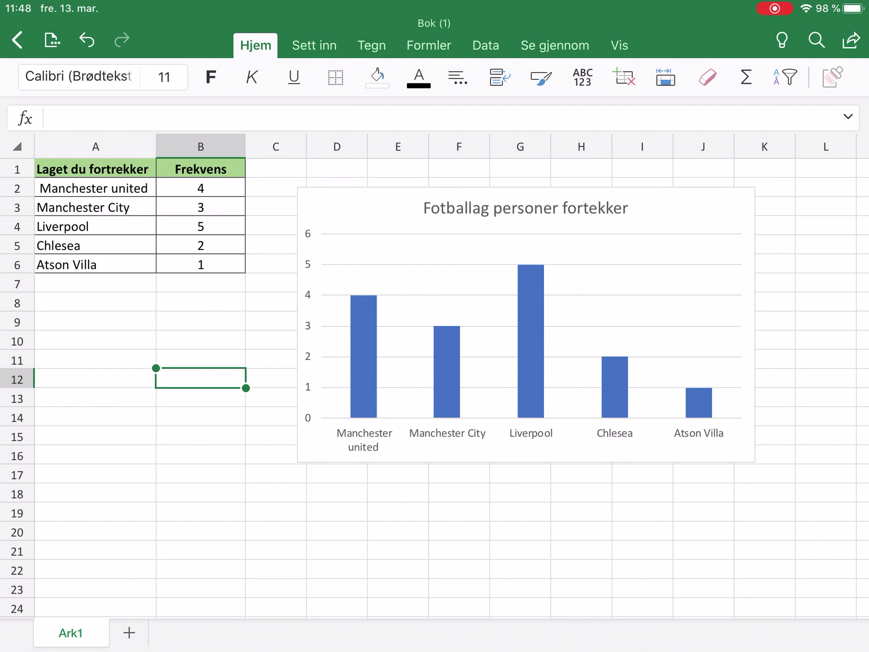
left_click(525, 208)
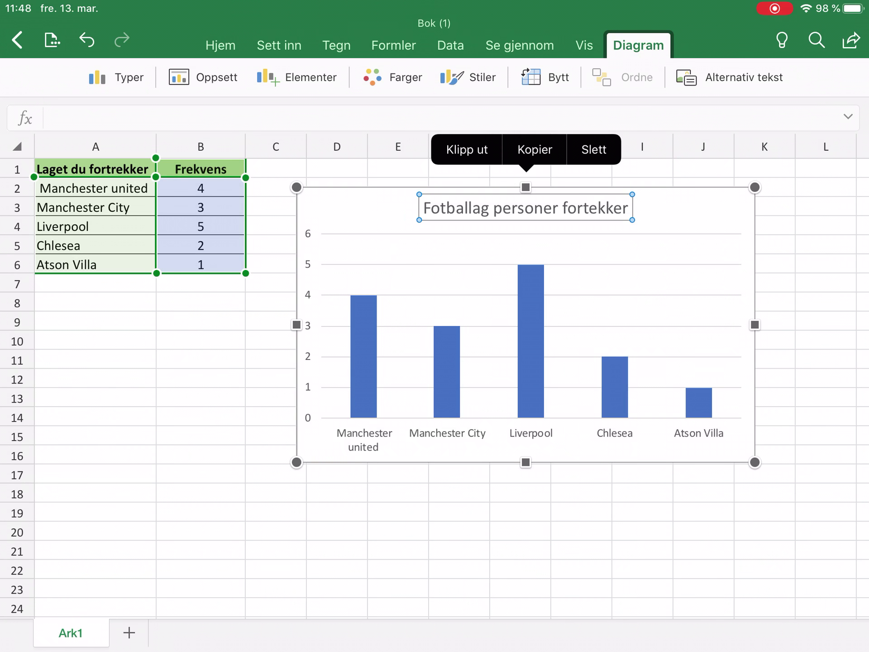
Add a primary horizontal axis title to the chart.
left_click(297, 77)
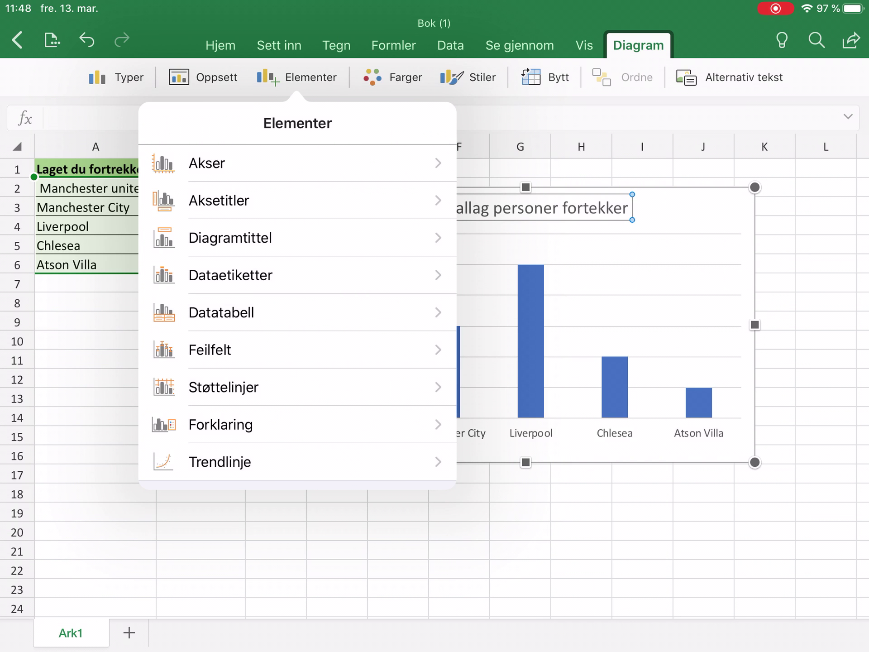
left_click(207, 163)
left_click(151, 122)
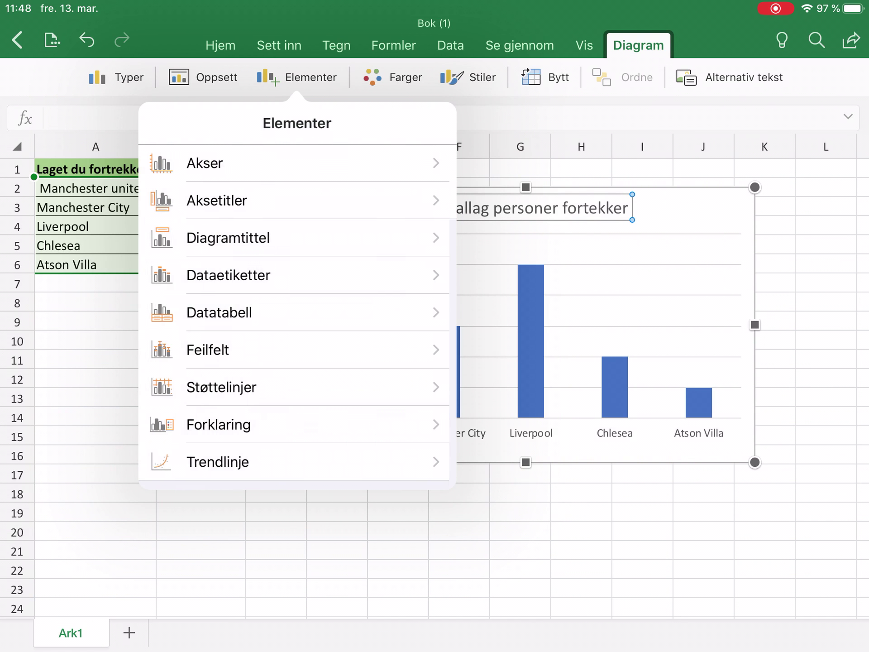
left_click(191, 194)
left_click(241, 163)
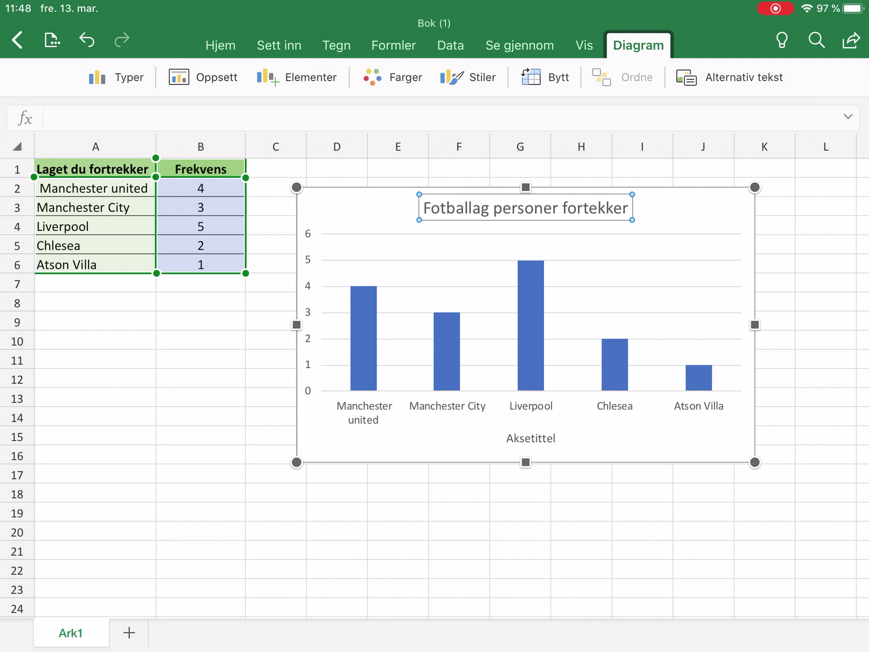
Add a primary vertical axis title to the chart.
left_click(297, 76)
left_click(204, 196)
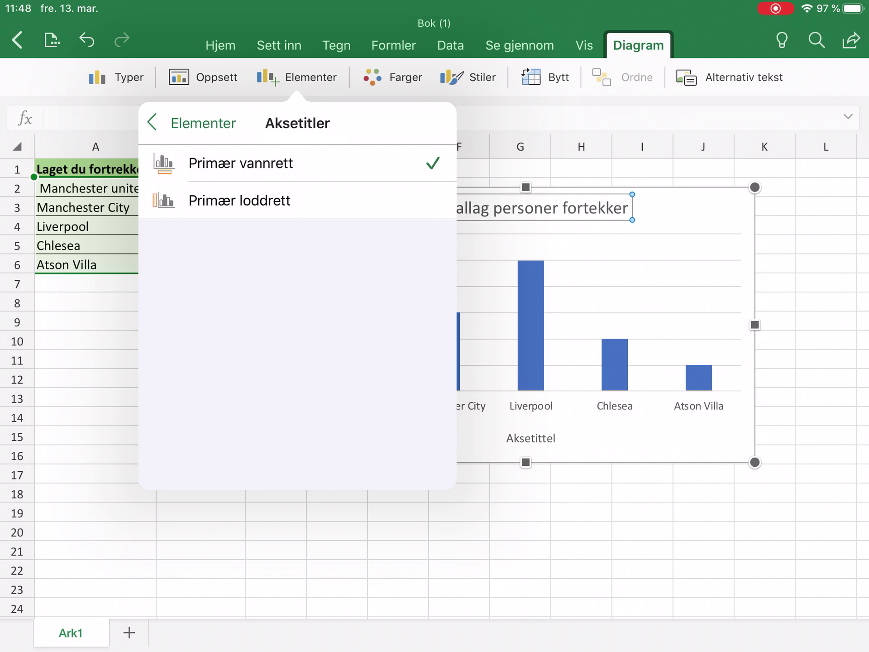
left_click(239, 200)
left_click(458, 514)
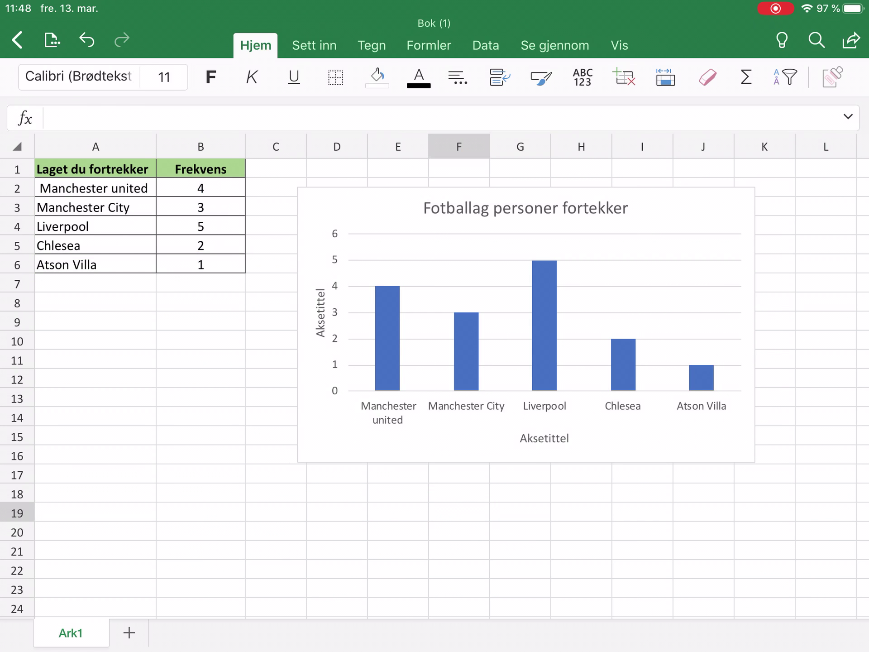
double_click(425, 208)
Replace the horizontal Aksetittel placeholder with the axis title 'Fotballag'.
left_click(544, 438)
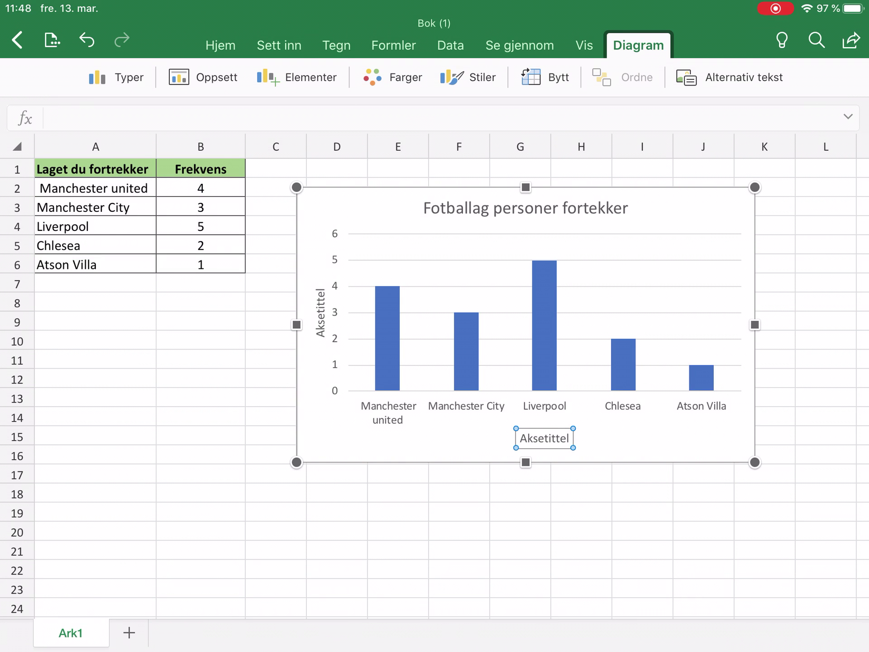
left_click(544, 438)
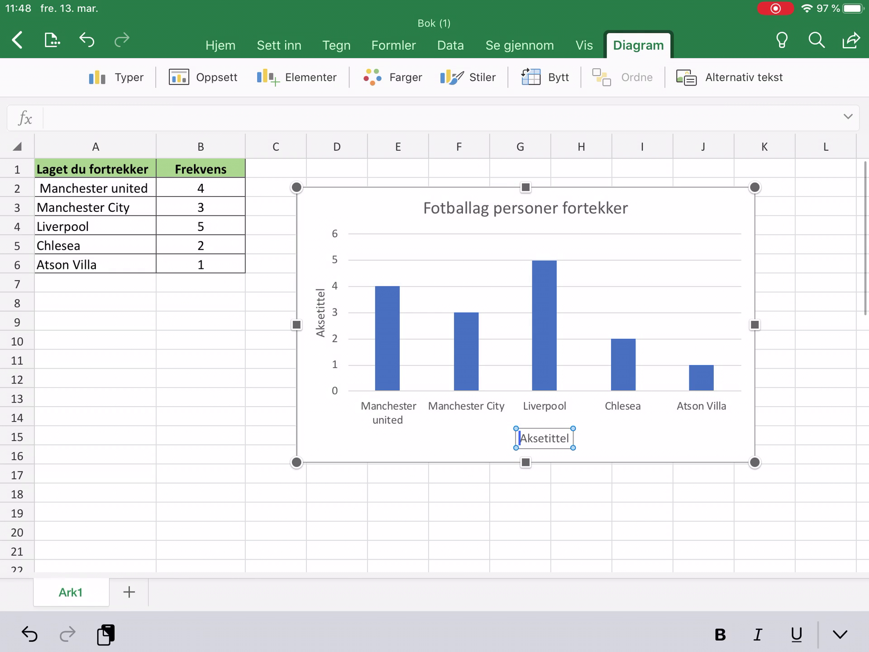
left_click_drag(519, 438, 569, 438)
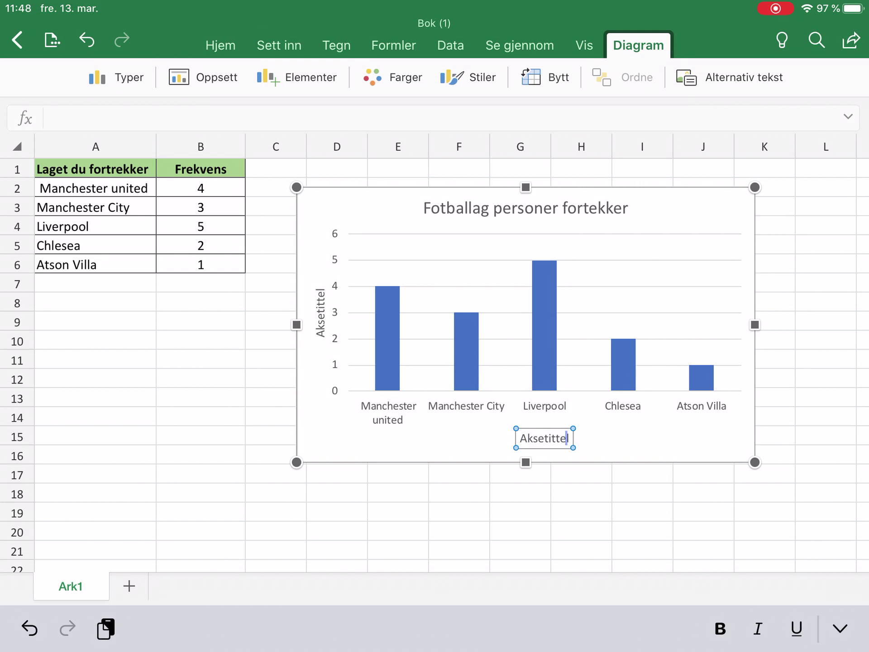
key("BackSpace")
key("BackSpace")
key("BackSpace")
key("BackSpace")
key("BackSpace")
key("BackSpace")
key("BackSpace")
key("BackSpace")
type("Fotballag")
Replace the vertical Aksetittel placeholder with 'Anatll' and deselect the chart.
left_click(321, 312)
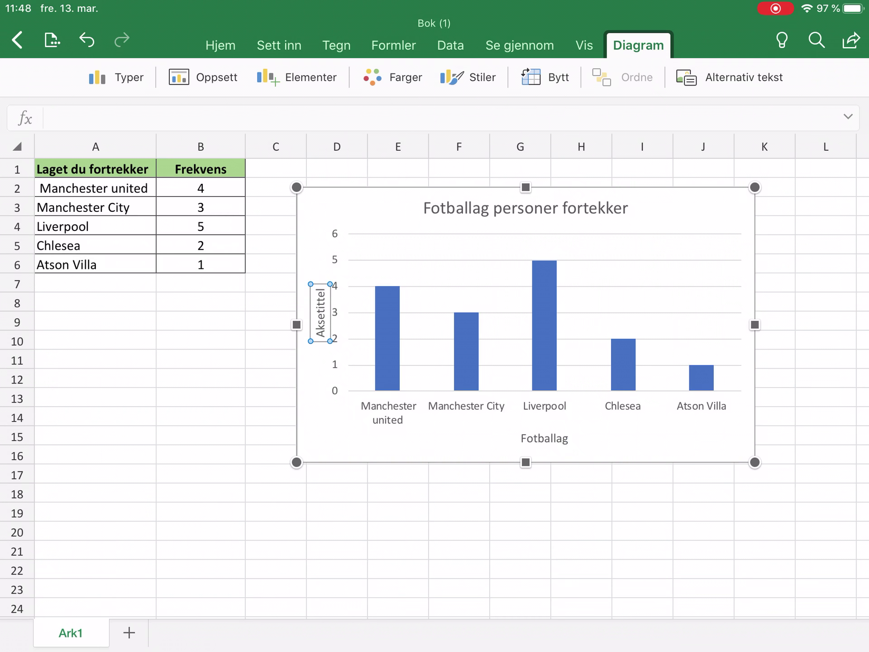
left_click(320, 312)
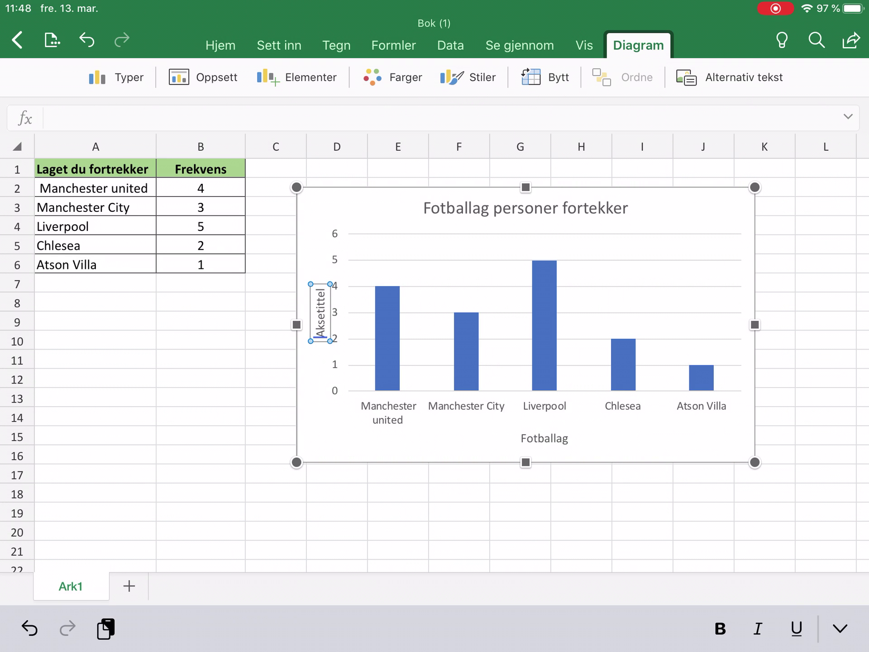
left_click_drag(320, 336, 321, 291)
key("BackSpace")
key("BackSpace")
key("BackSpace")
key("BackSpace")
key("BackSpace")
key("BackSpace")
key("BackSpace")
key("BackSpace")
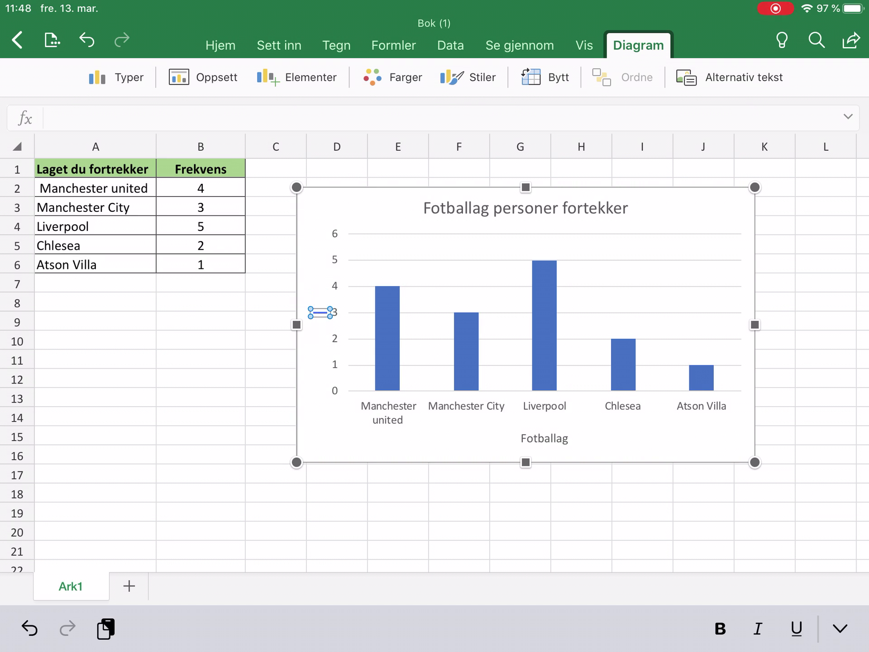
type("Anatll")
left_click(398, 531)
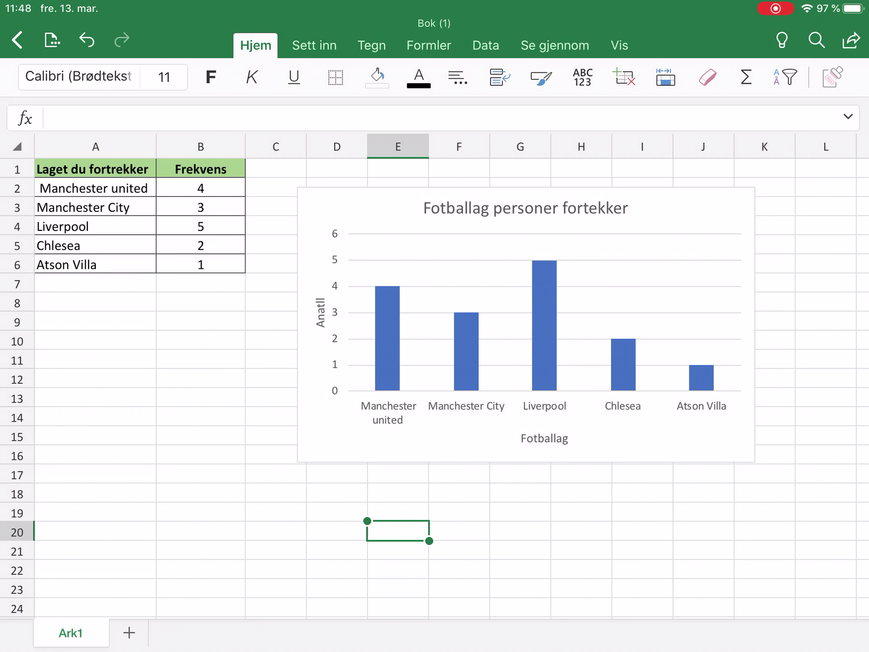